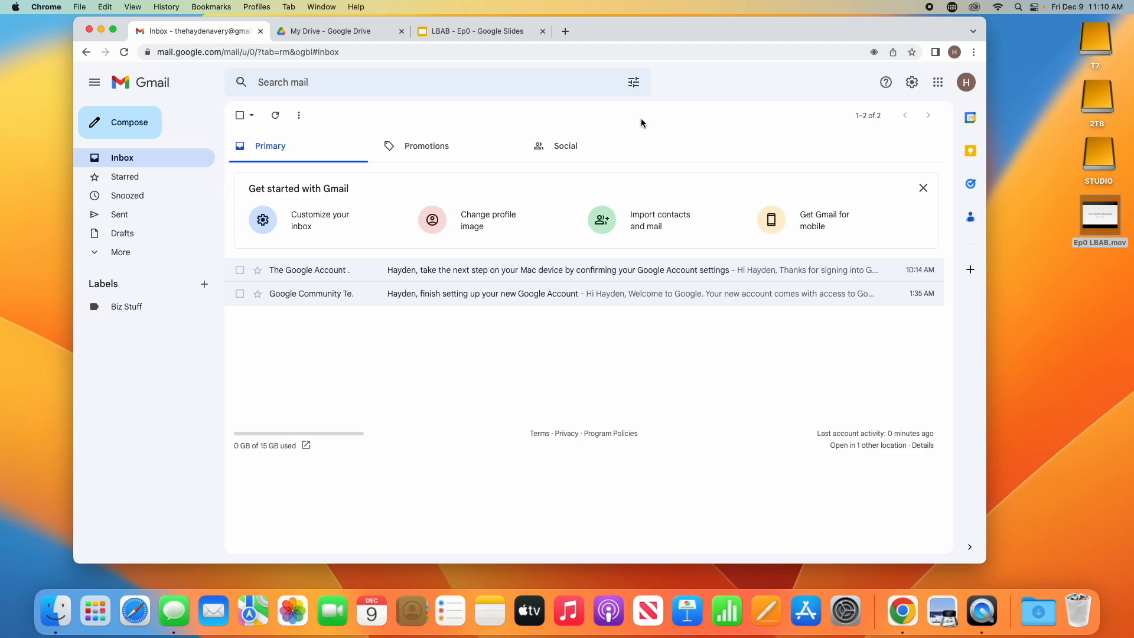
- Load gmail.com in a new tab, close that duplicate tab, and bring up Chrome's Dock menu
click(565, 32)
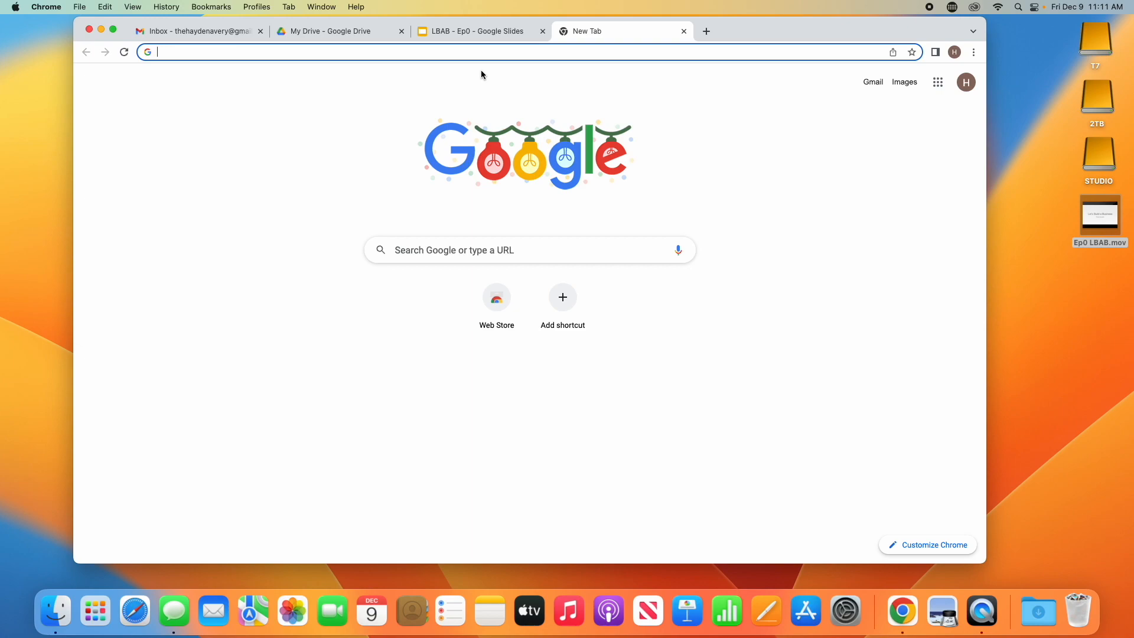
text(gmail.c)
key(Return)
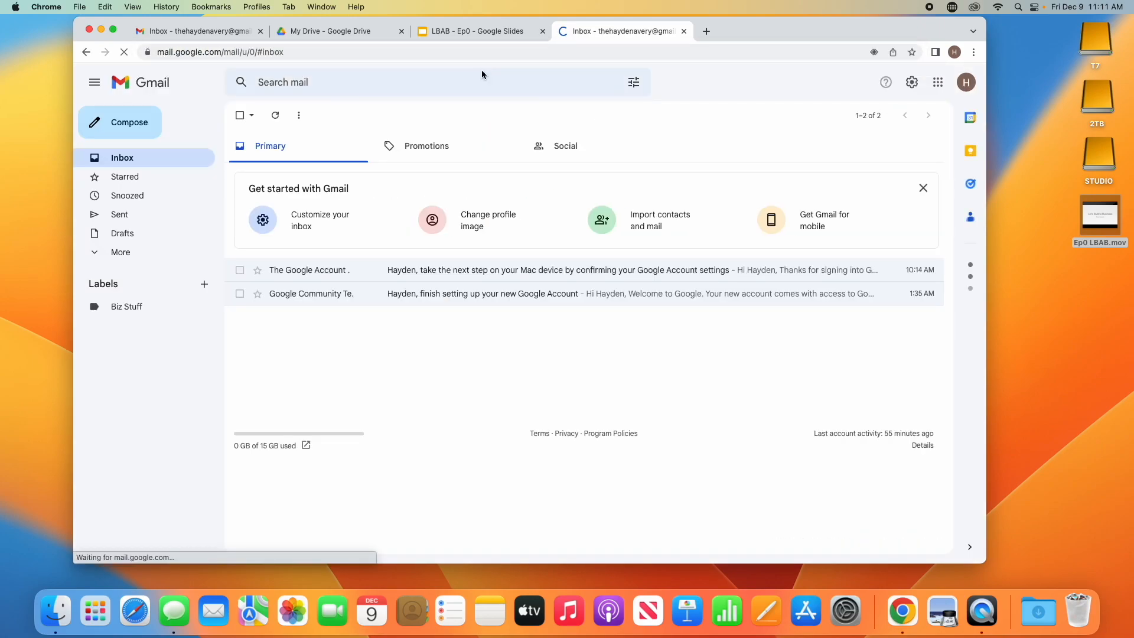
click(682, 32)
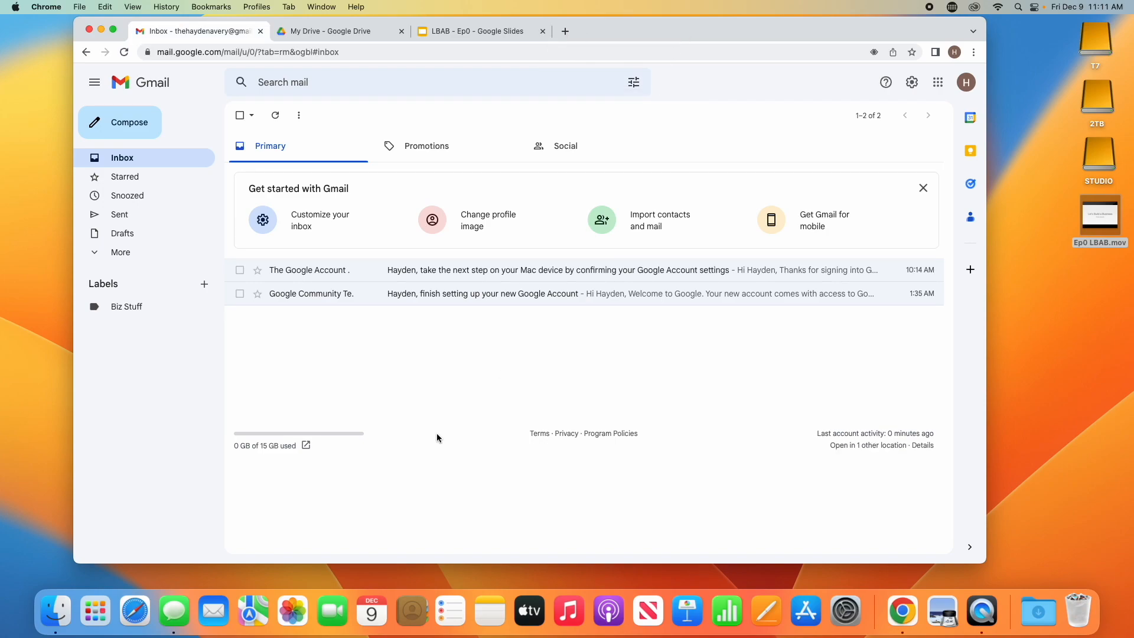
right_click(901, 611)
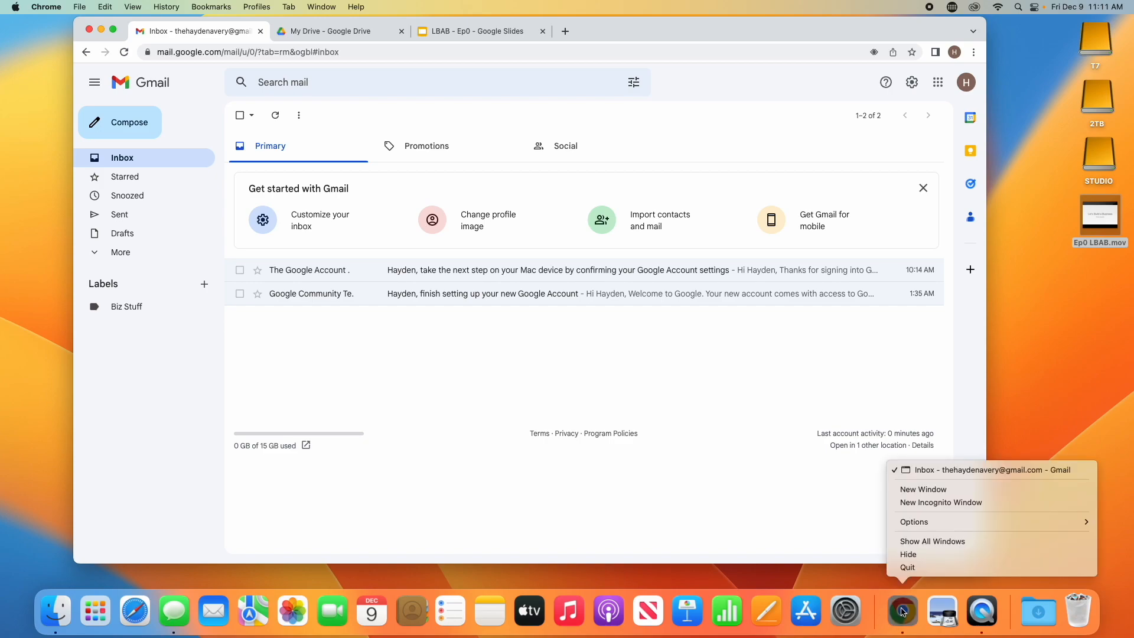
- In a new Incognito window at gmail.com, start creating a Google account for personal use
click(914, 503)
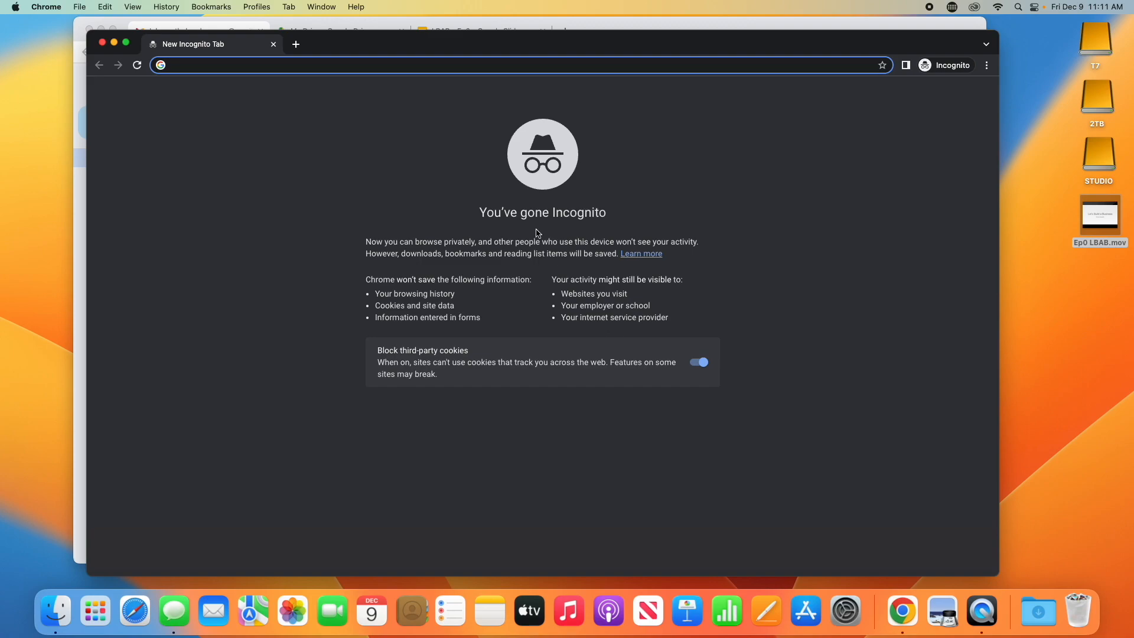
text(gmail.com)
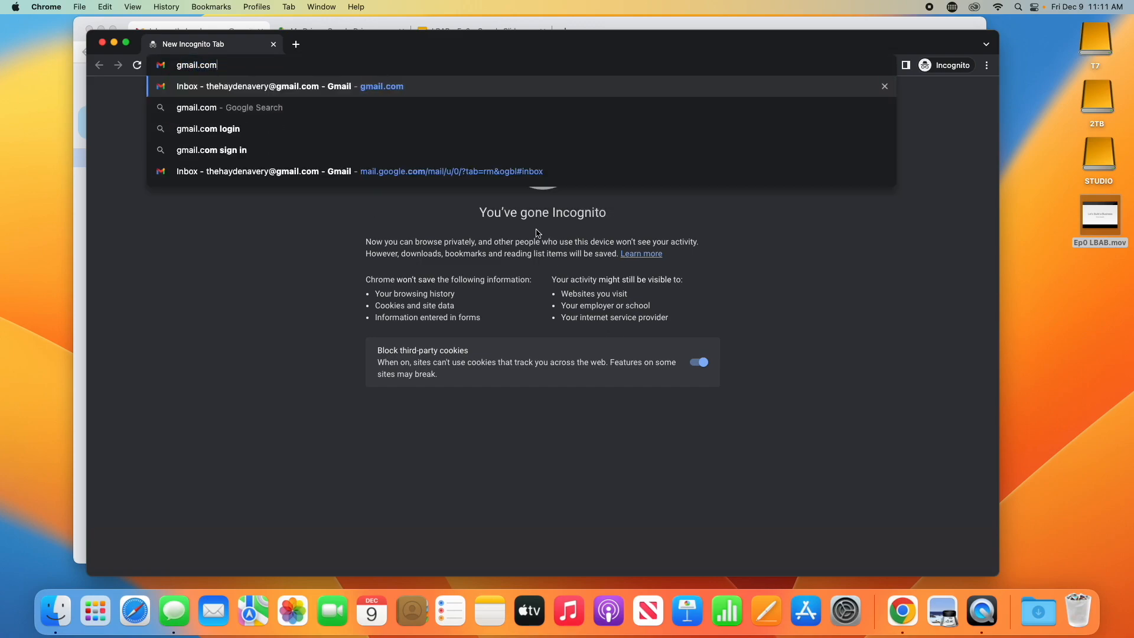
key(Return)
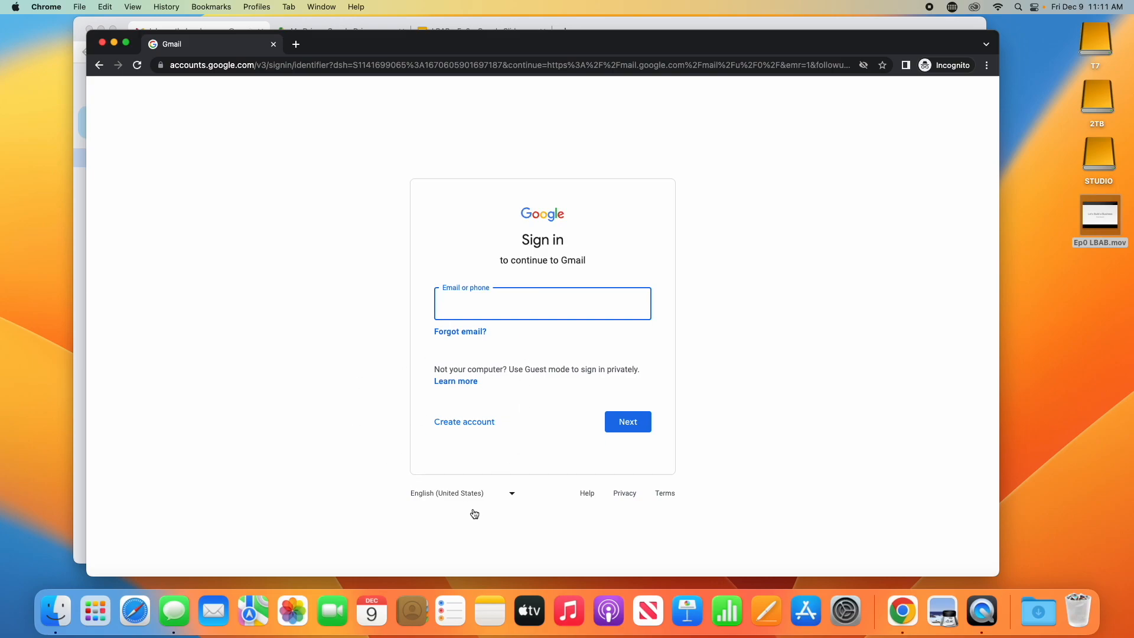
click(470, 422)
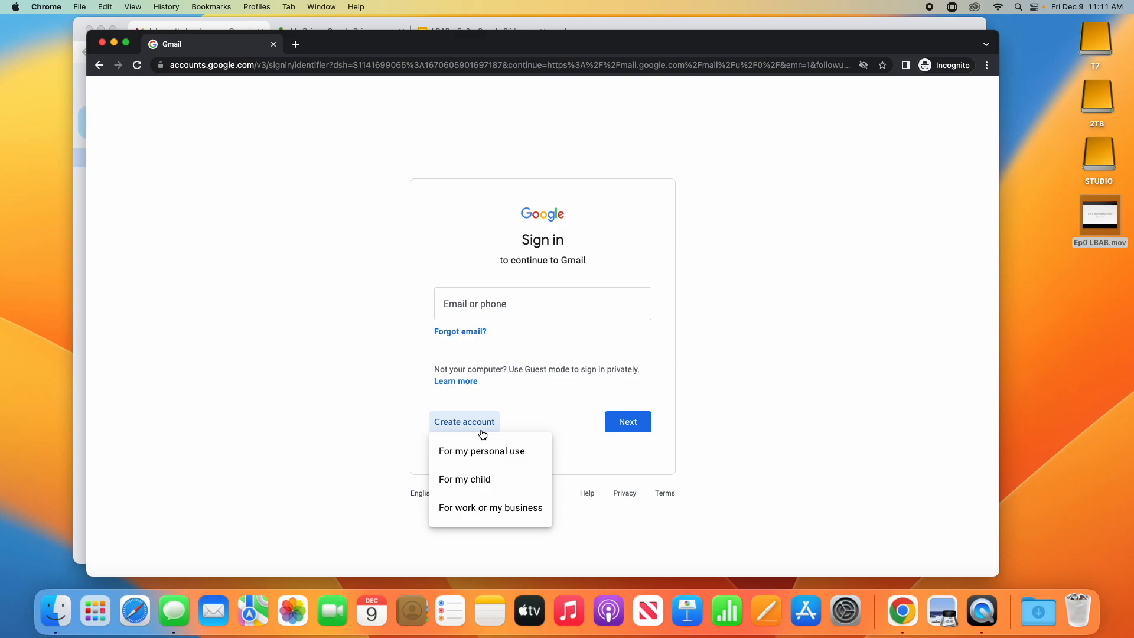
click(489, 451)
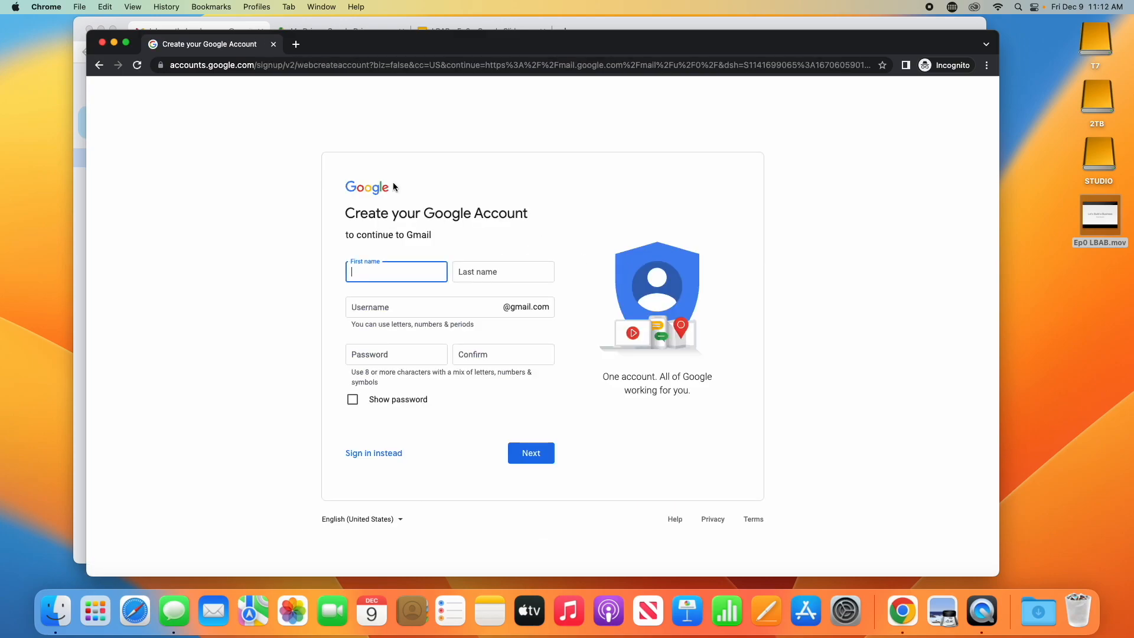
- Enter the first name, last name and chosen Gmail username, fixing a typo in the first name
key(Tab)
key(shift+Tab)
key(Tab)
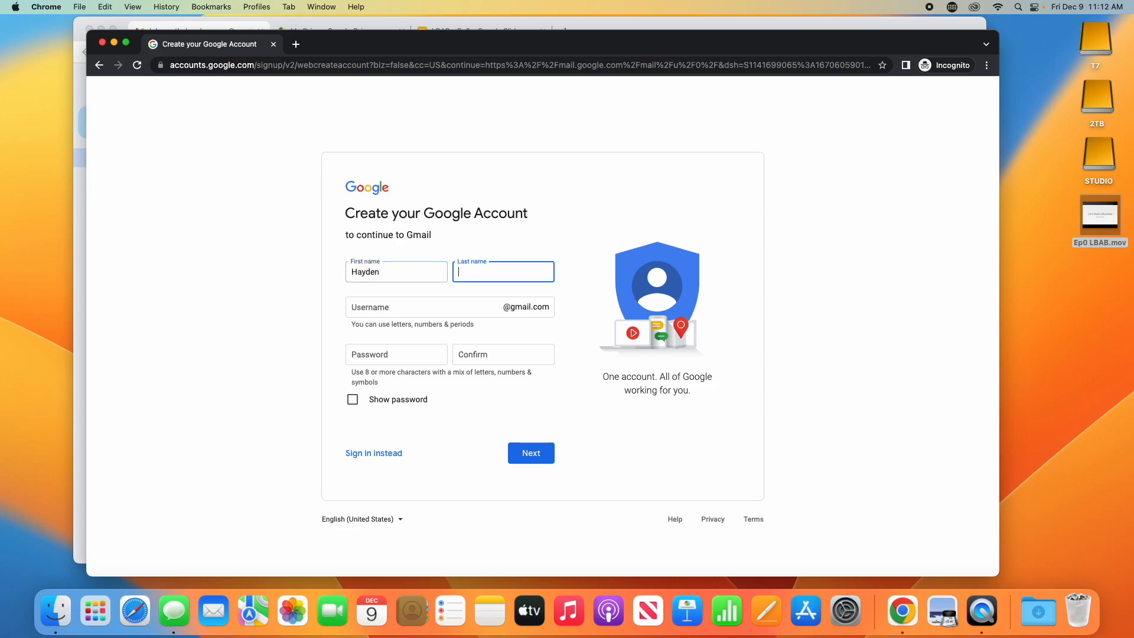
key(Tab)
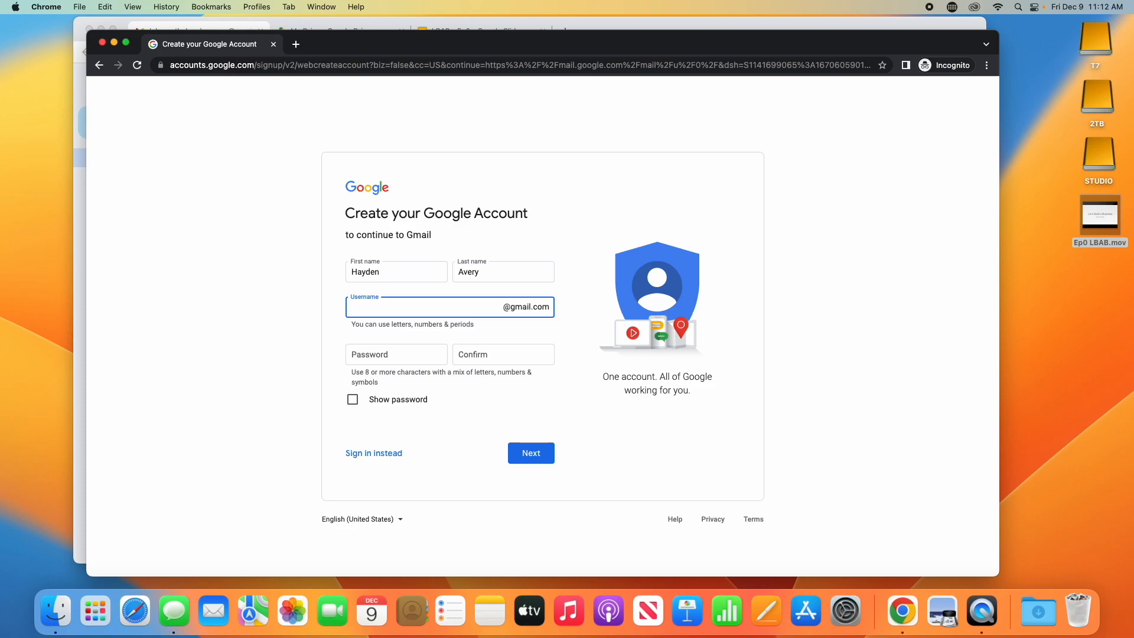
- Type the account password into the Password and Confirm fields
click(387, 362)
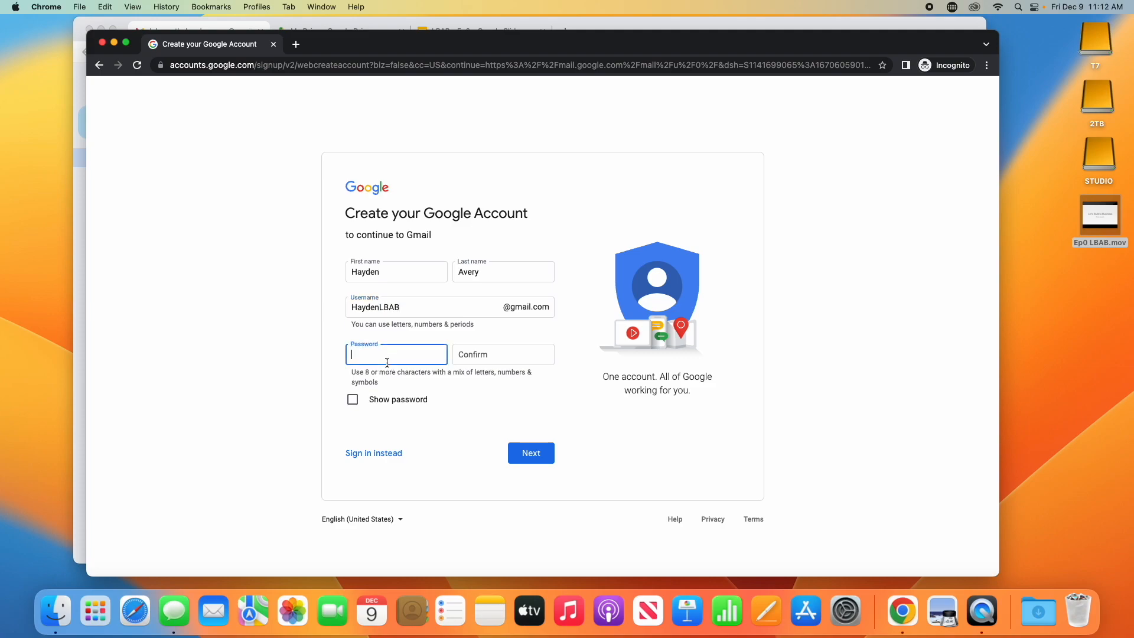
text(**********)
key(Tab)
text(********)
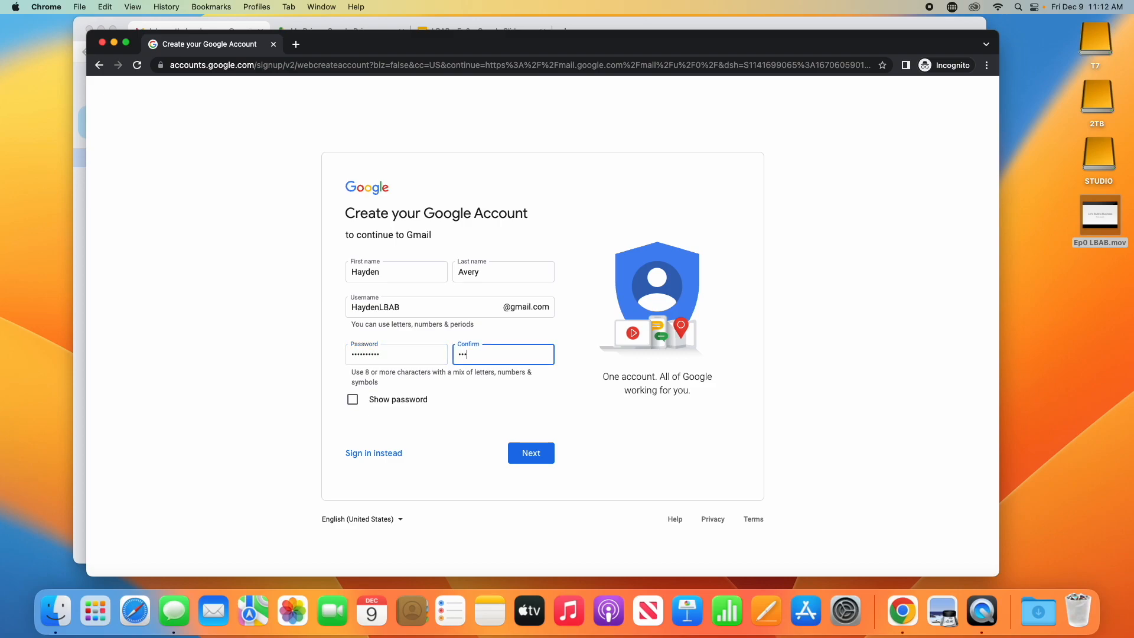
text(**)
- Clear the password mismatch error by re-entering matching passwords and continue to personal details
click(531, 453)
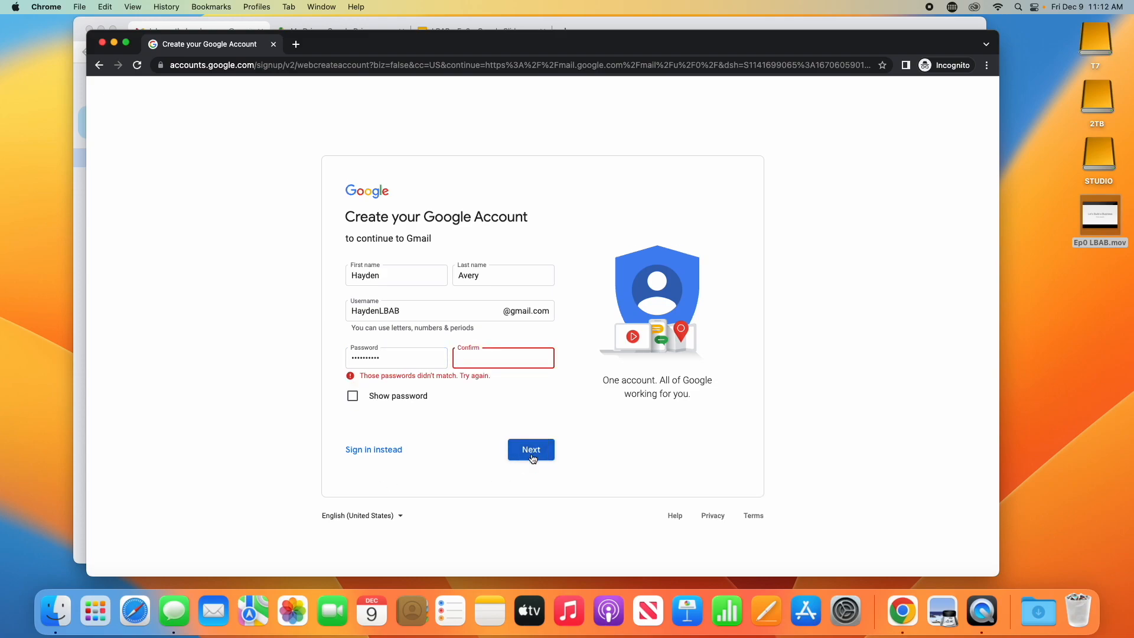
text(•••••••••)
click(542, 460)
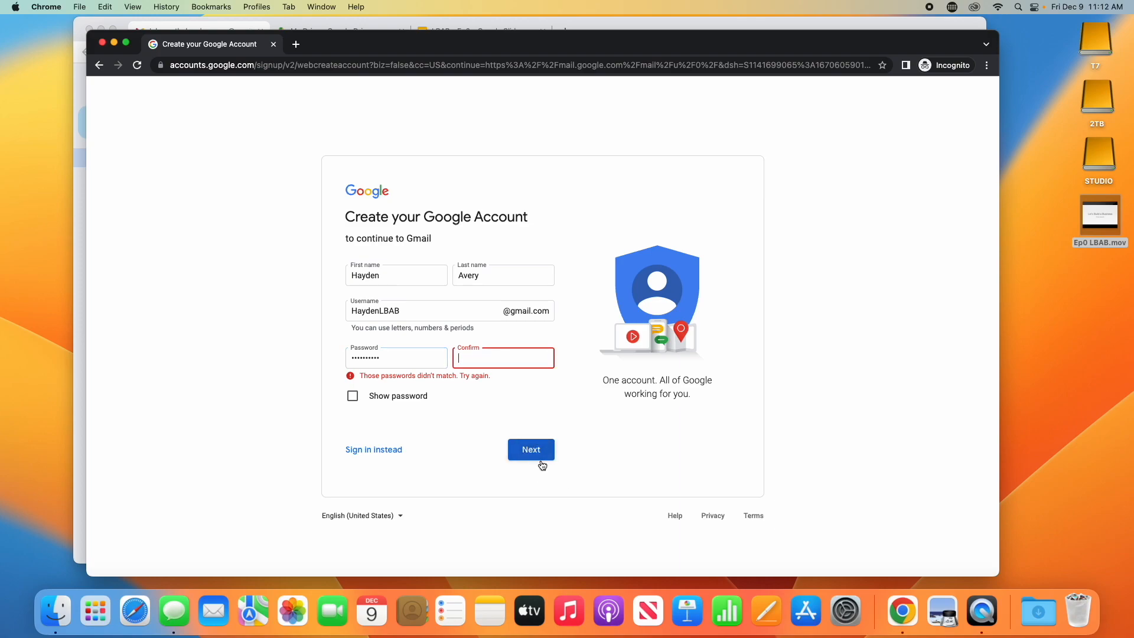
double_click(436, 360)
text(••••••••)
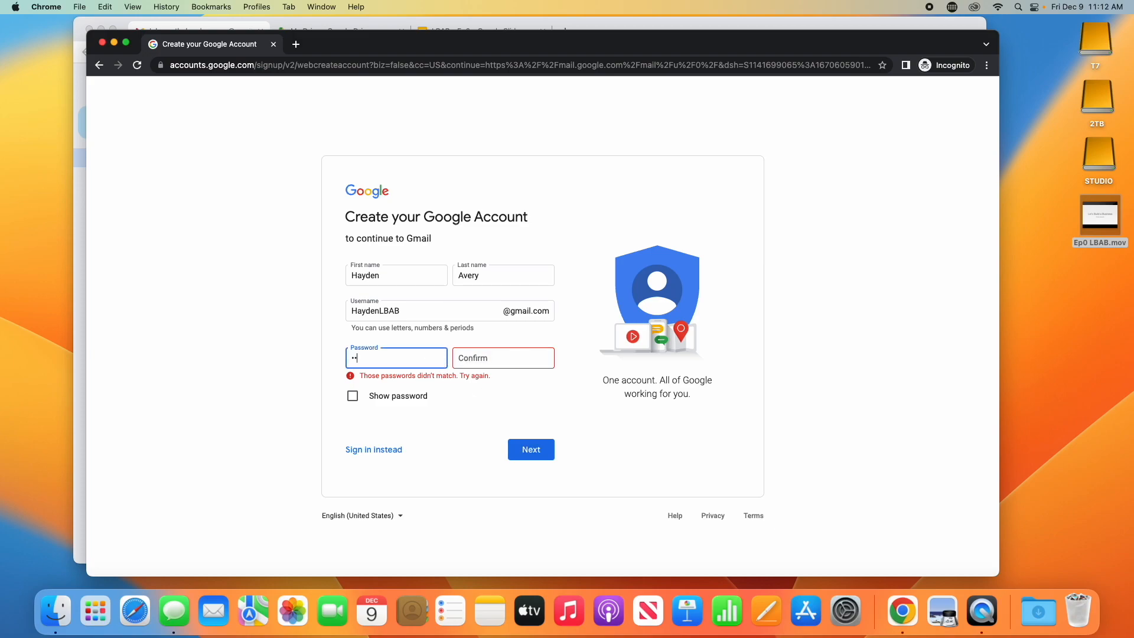
text(••)
key(Tab)
text(••••••••••)
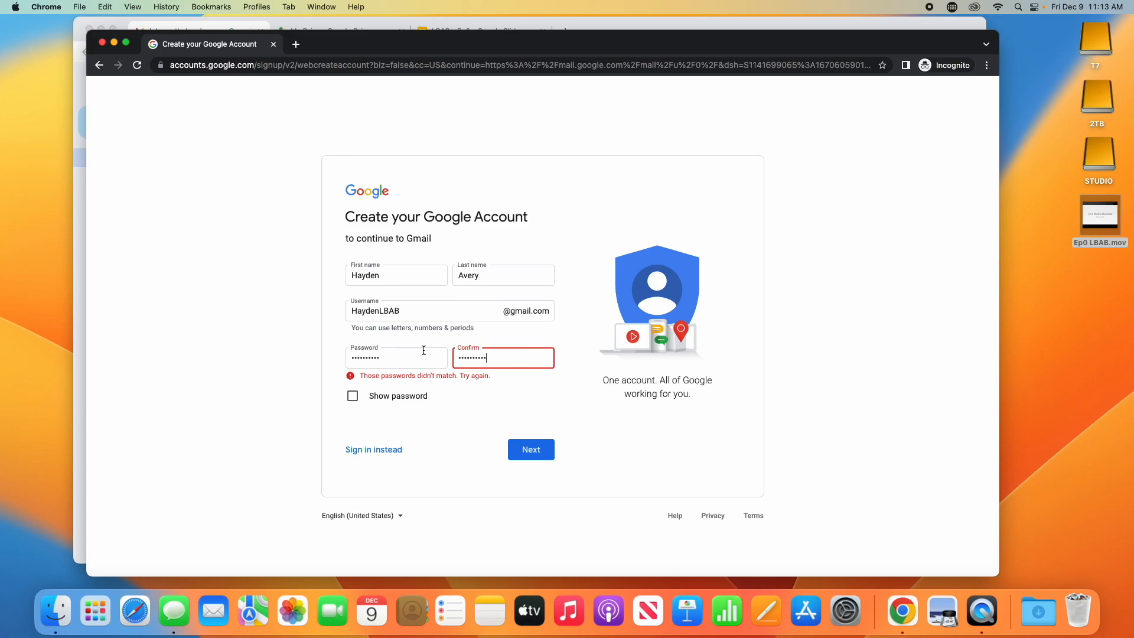
click(529, 458)
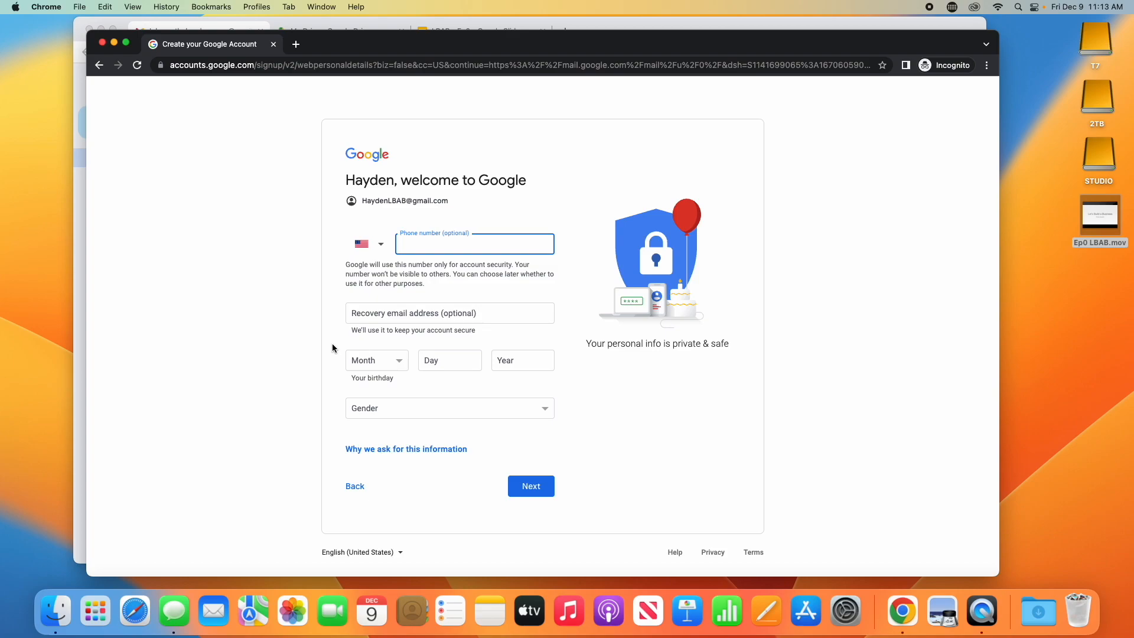
- Enter the recovery email address, correcting a mistyped part
click(371, 313)
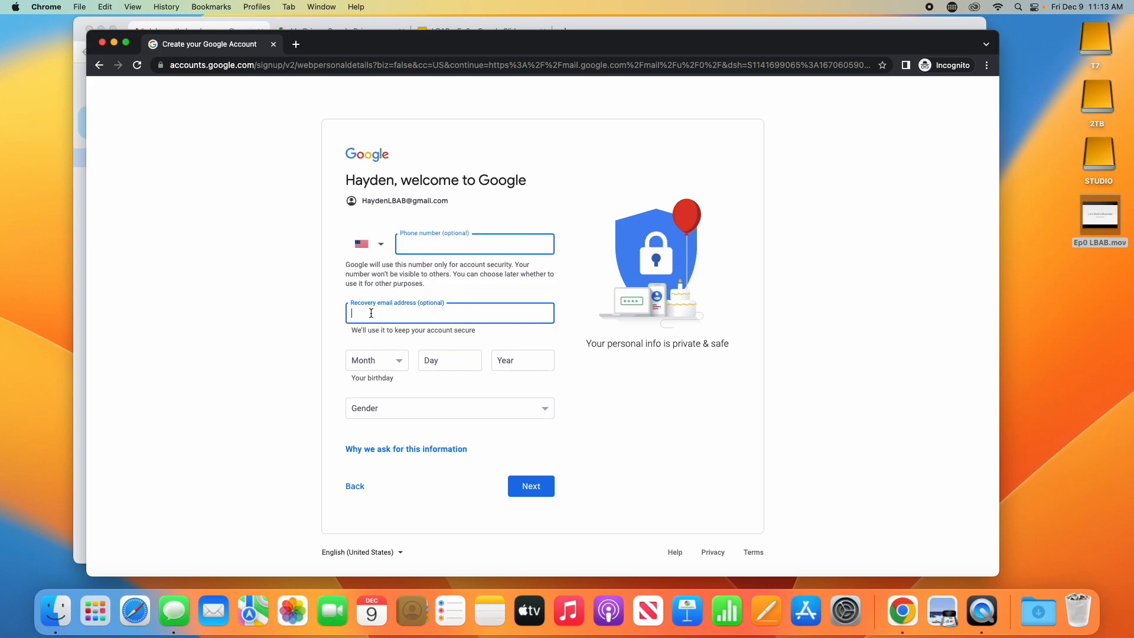
click(377, 361)
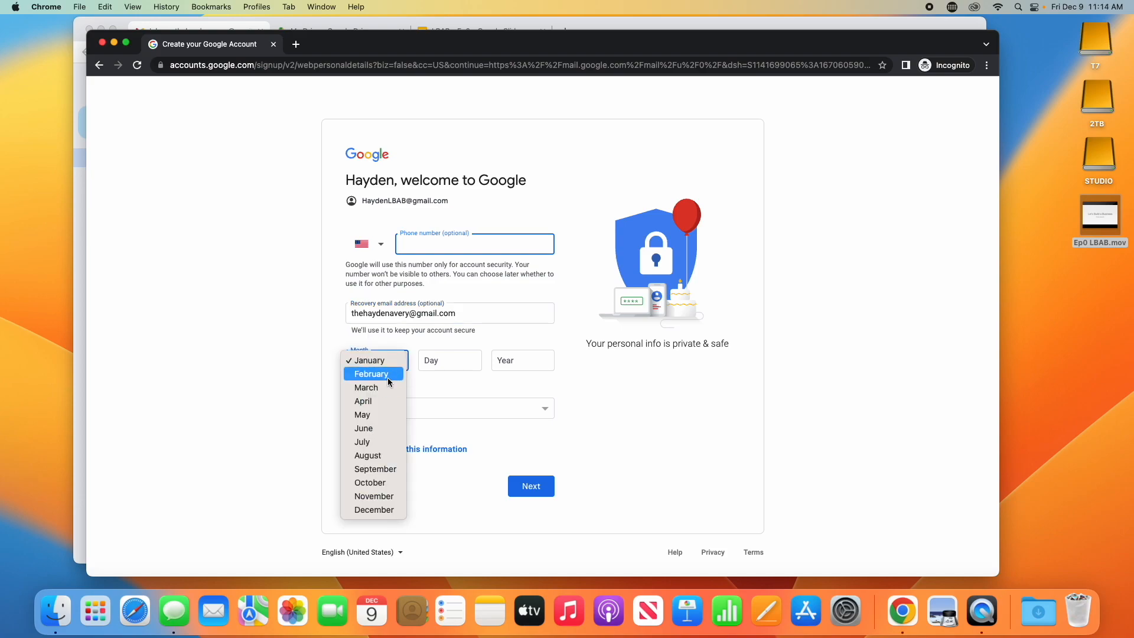
click(379, 443)
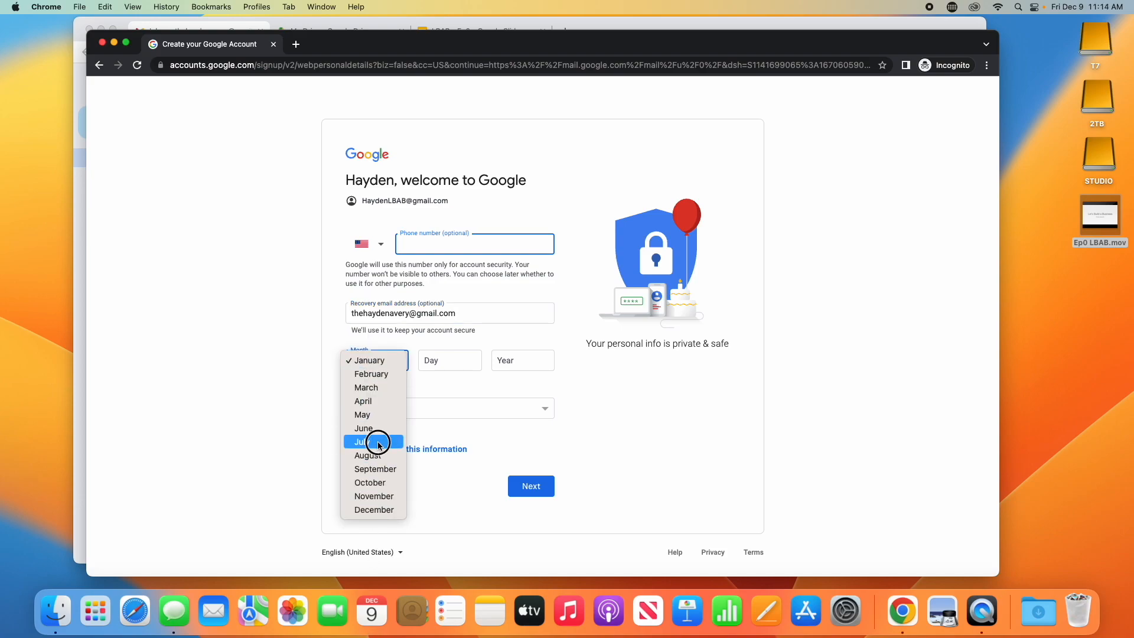
click(452, 352)
text(4)
click(545, 358)
text(19)
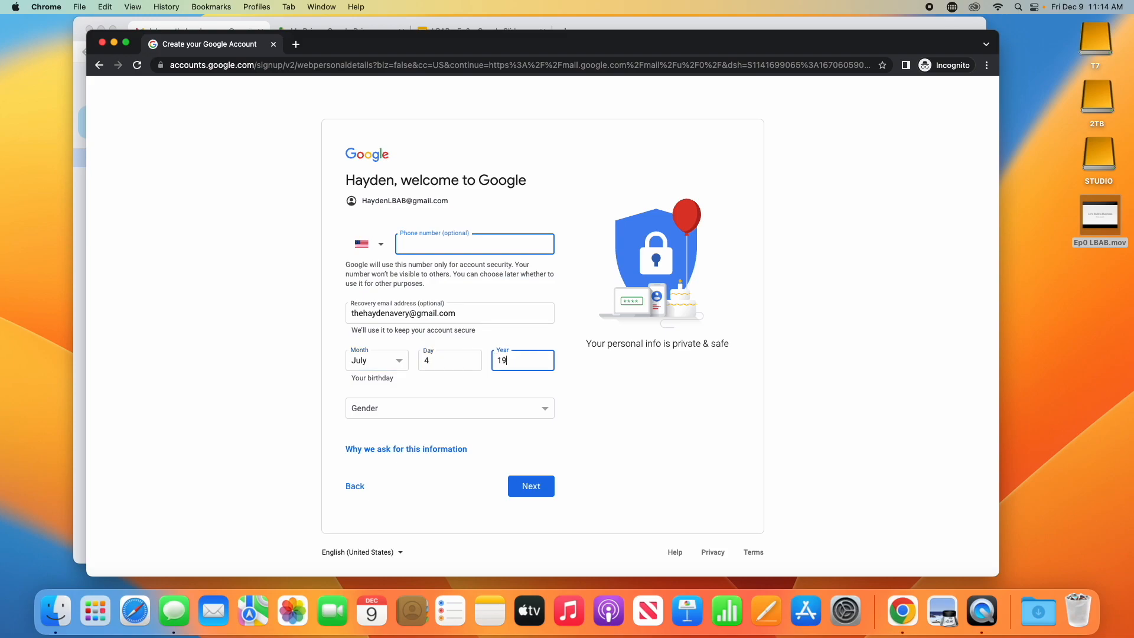
text(80)
click(536, 416)
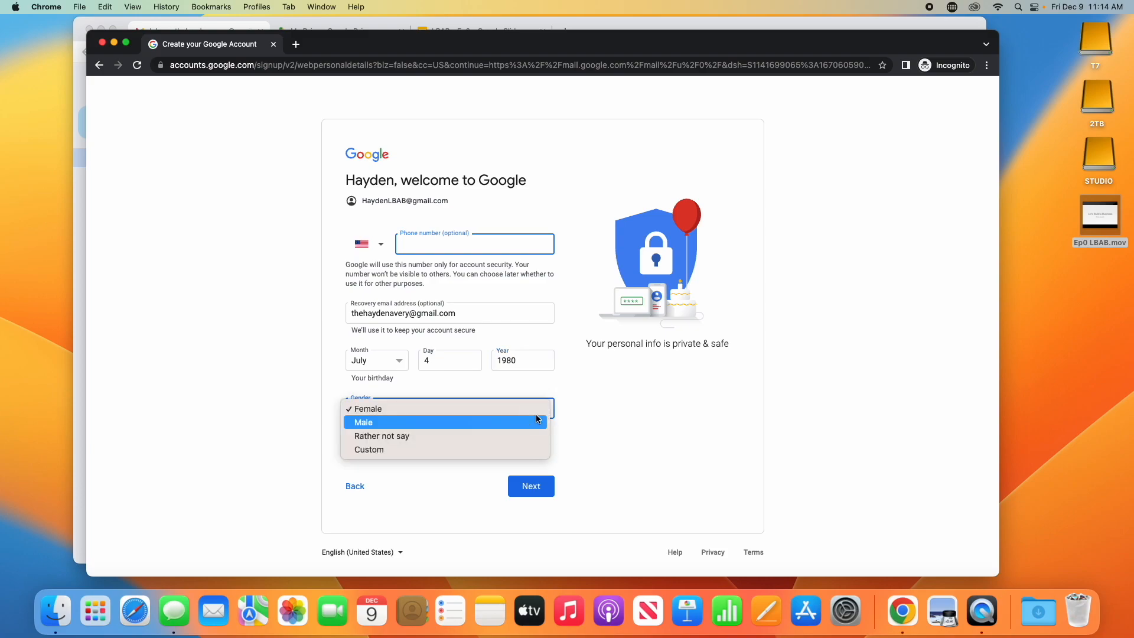
click(491, 422)
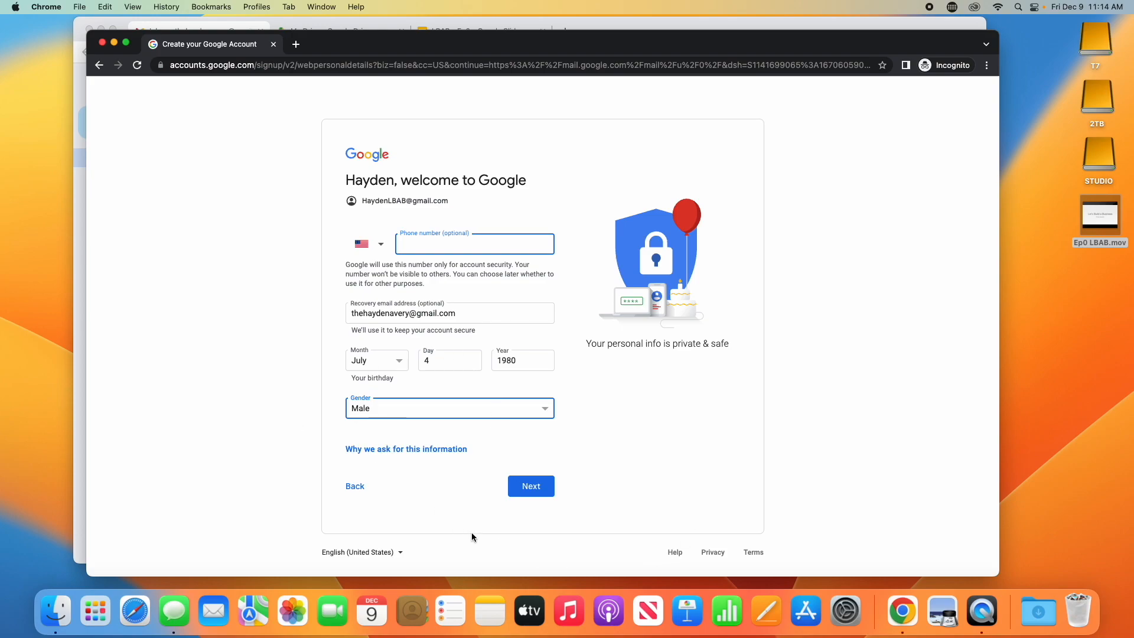
click(540, 492)
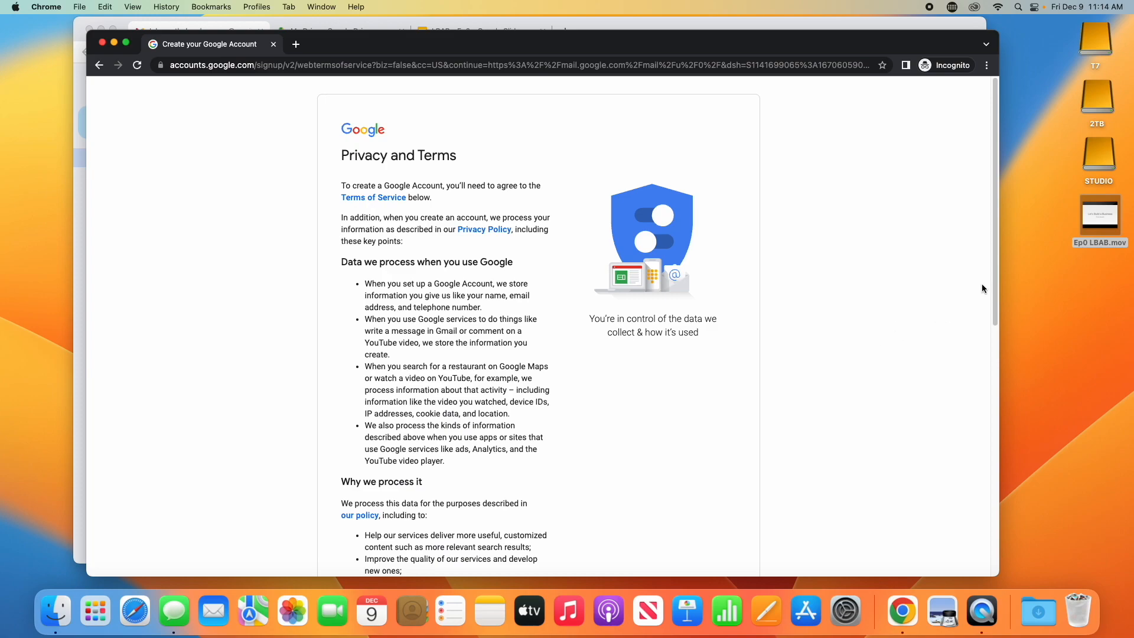
- Scroll through the Privacy and Terms page and accept it to create the account
drag(993, 279, 961, 521)
click(508, 511)
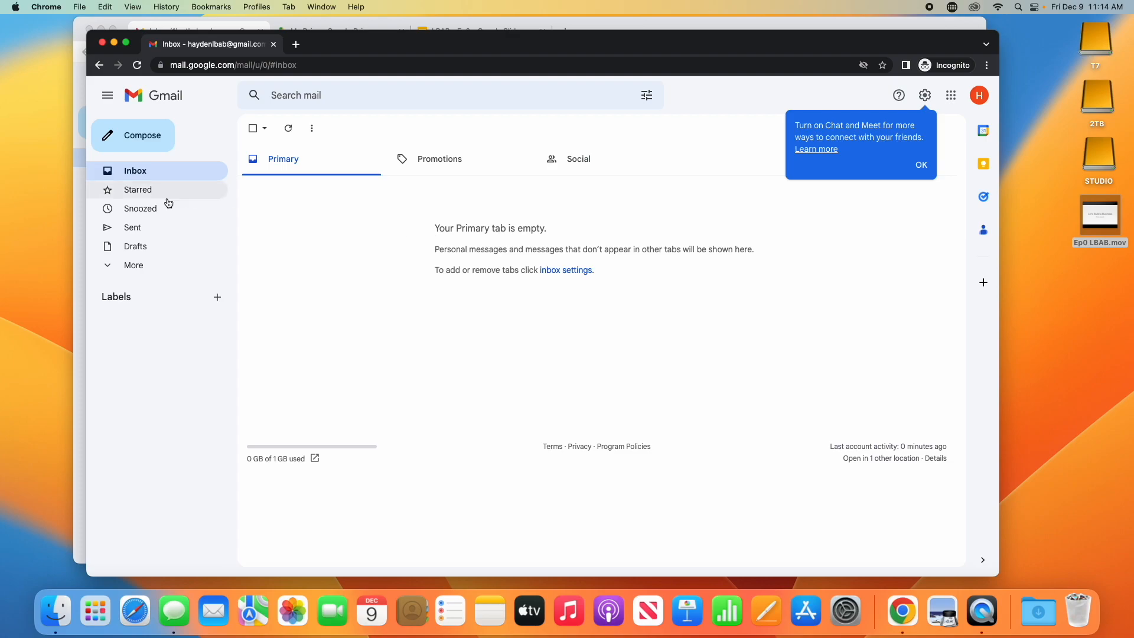
- Refresh the inbox and open the Google Community Team welcome email
click(162, 175)
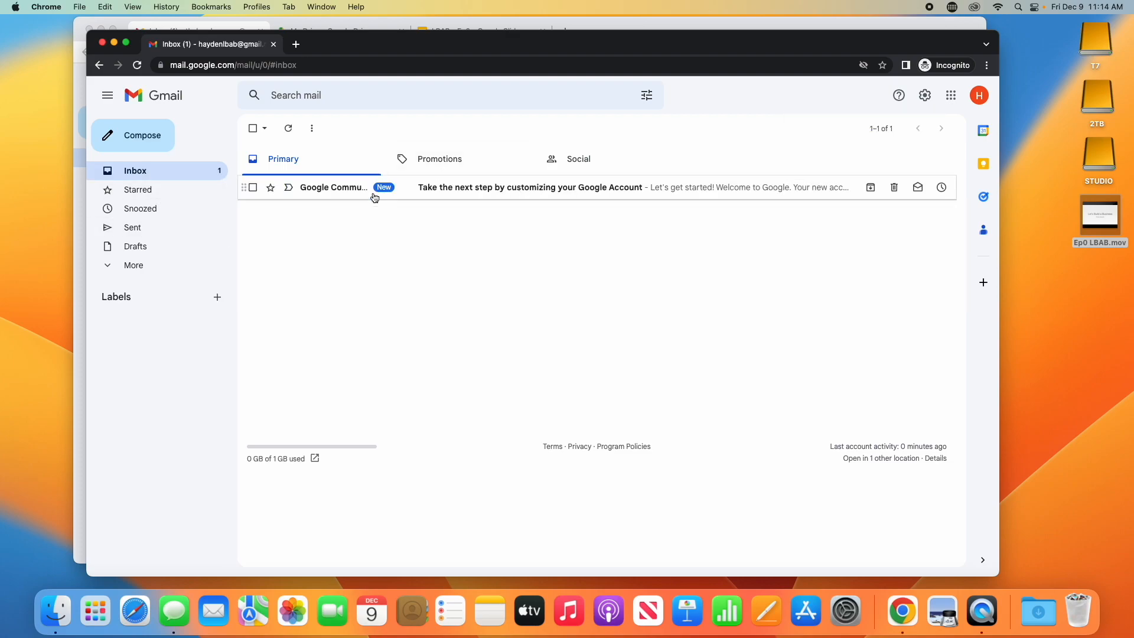
click(433, 187)
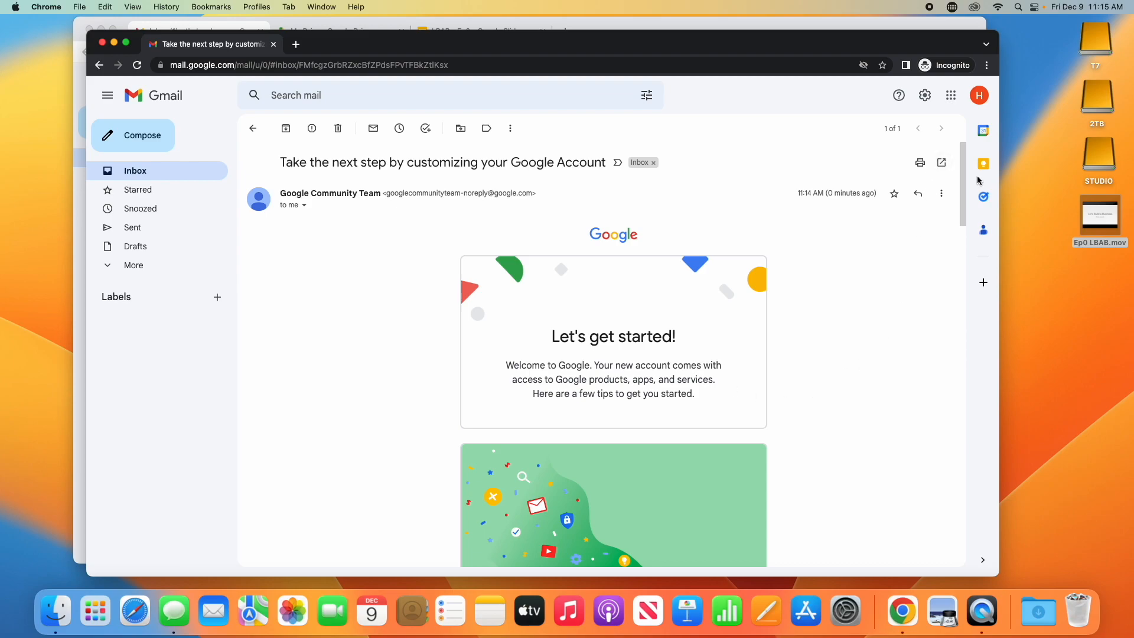
drag(964, 180, 944, 157)
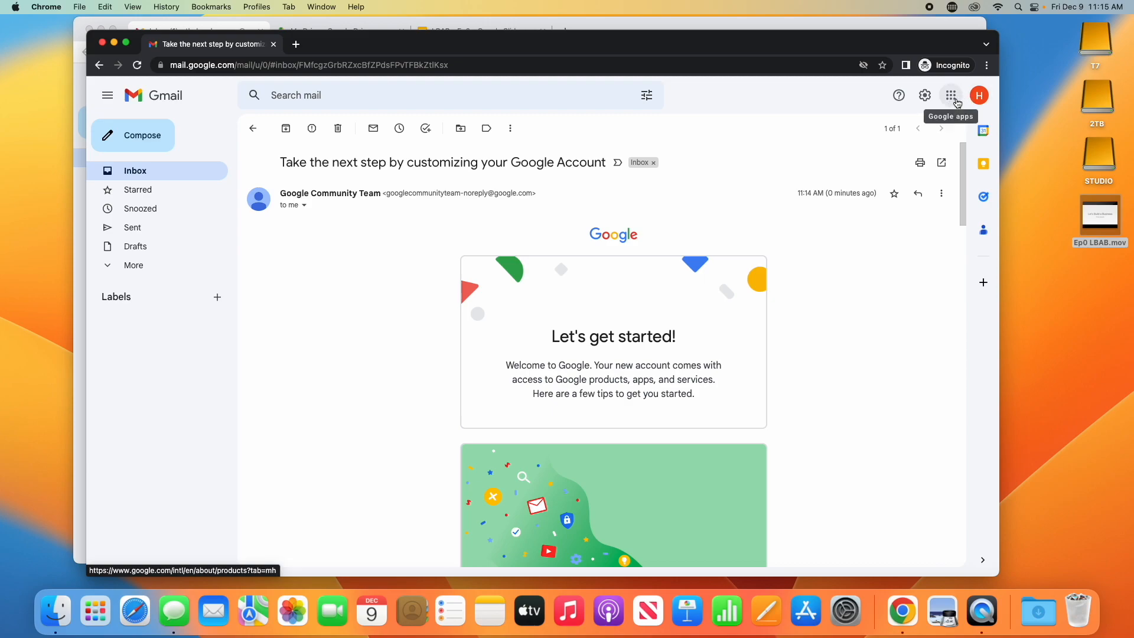
- Launch Google Drive in a new tab from Gmail's Google apps grid
click(956, 101)
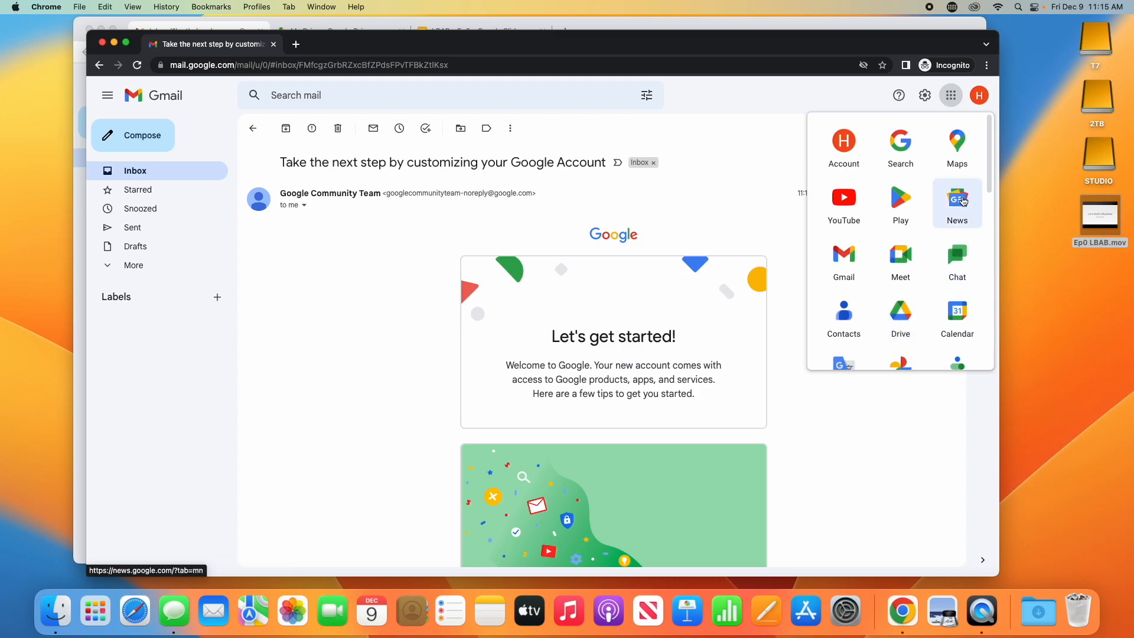
drag(990, 177, 990, 230)
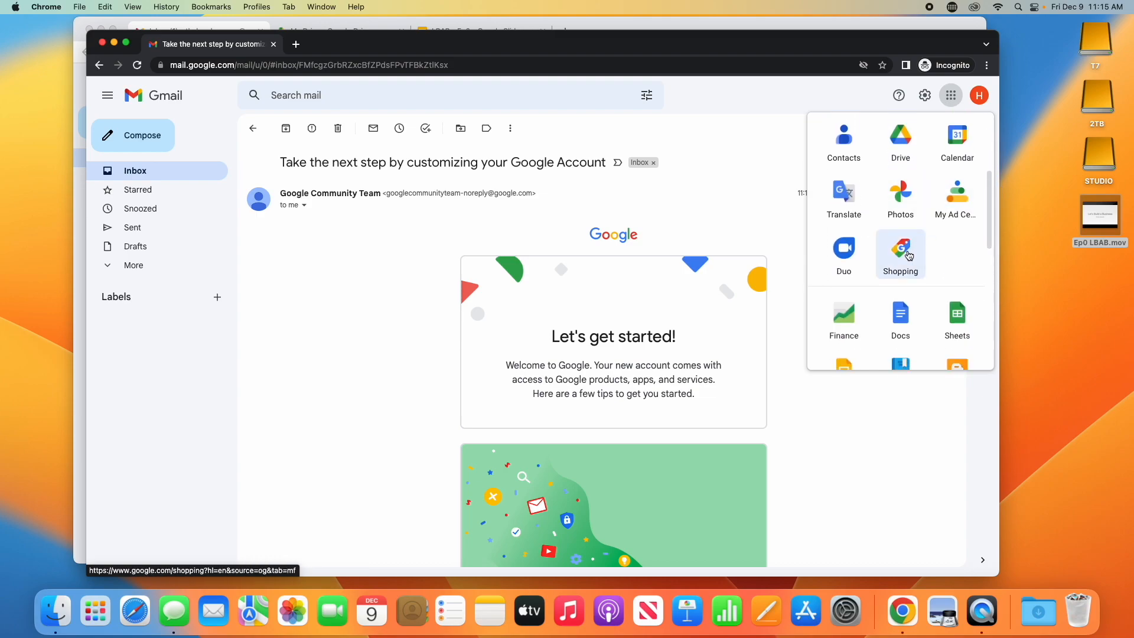
drag(986, 235, 973, 194)
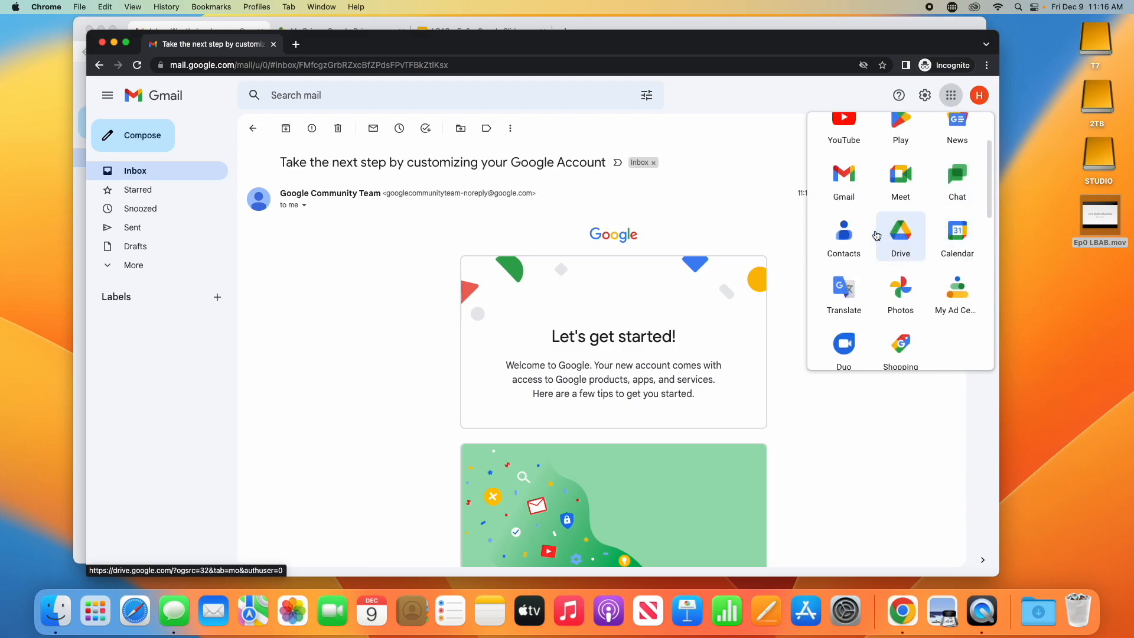
click(898, 240)
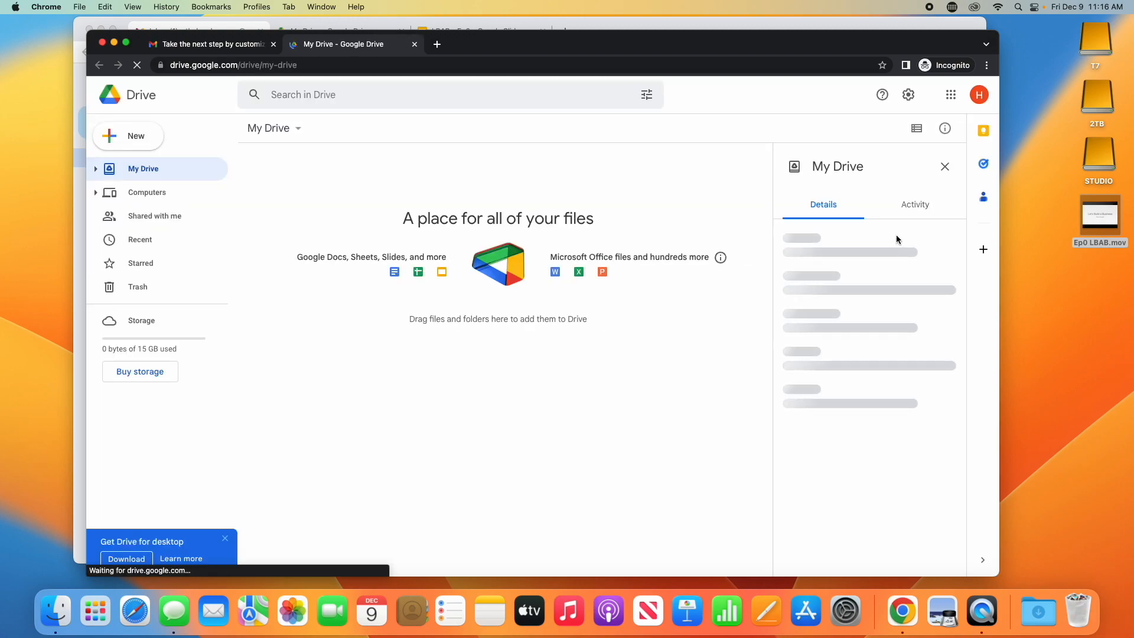
- Close the My Drive details pane and click through all the welcome tips
click(947, 166)
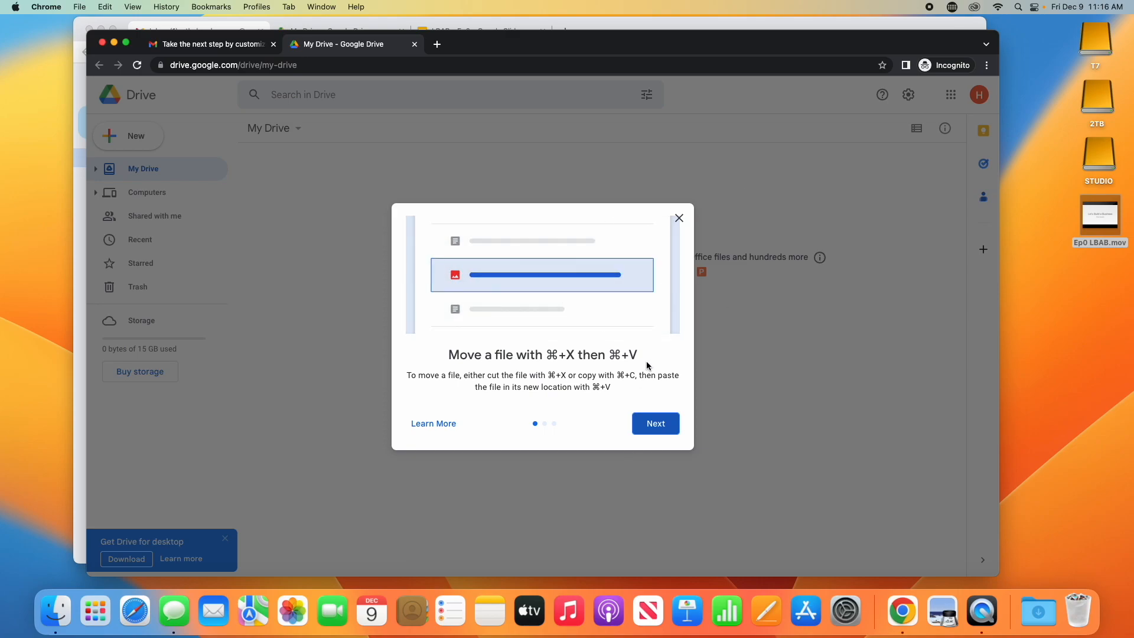
click(648, 425)
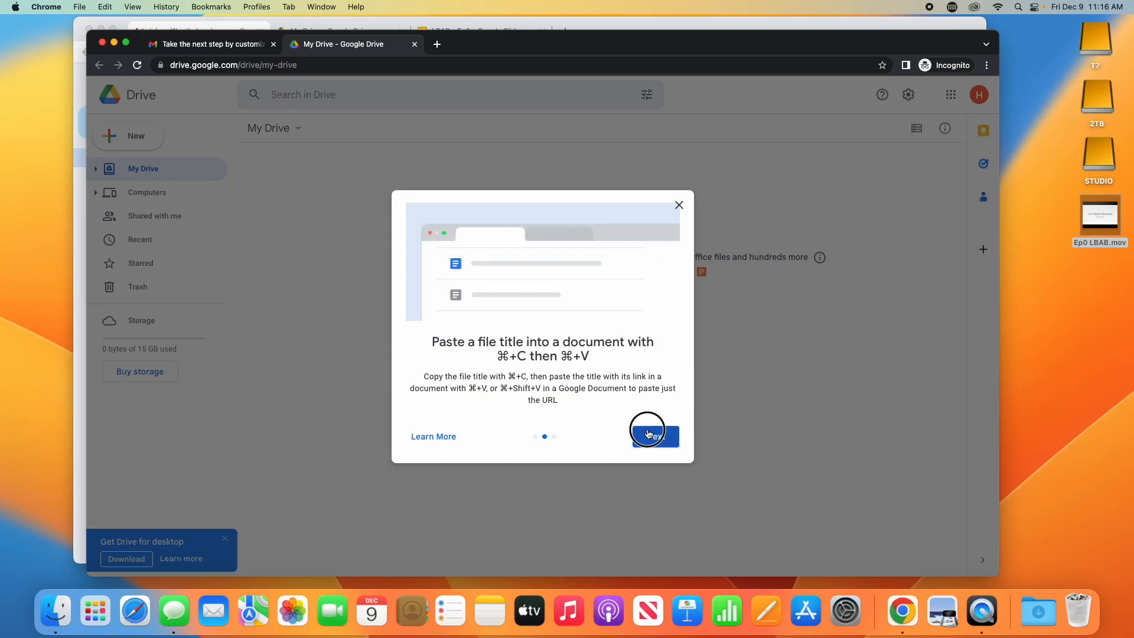
click(646, 426)
click(647, 431)
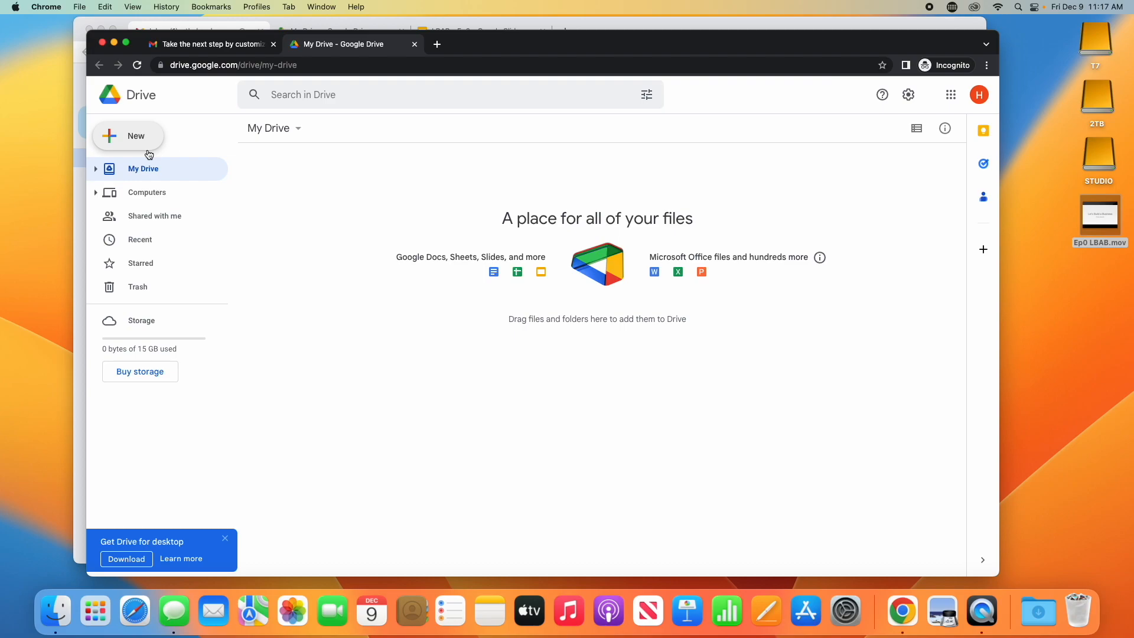
- Create a blank Google Docs document from Drive's New menu
click(133, 141)
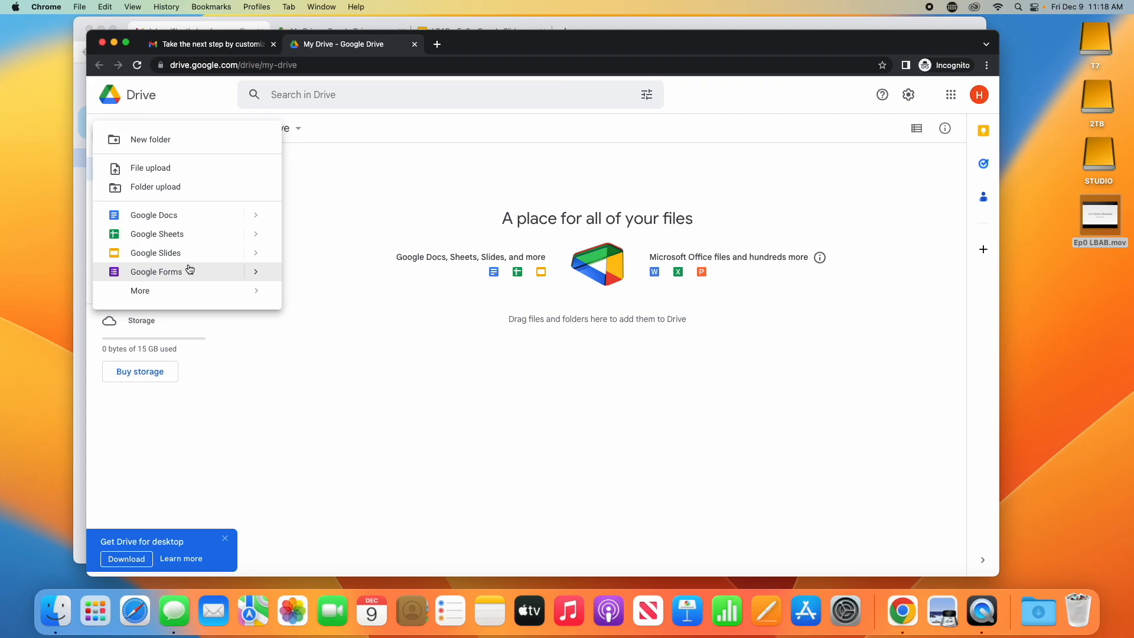
mouse_move(183, 286)
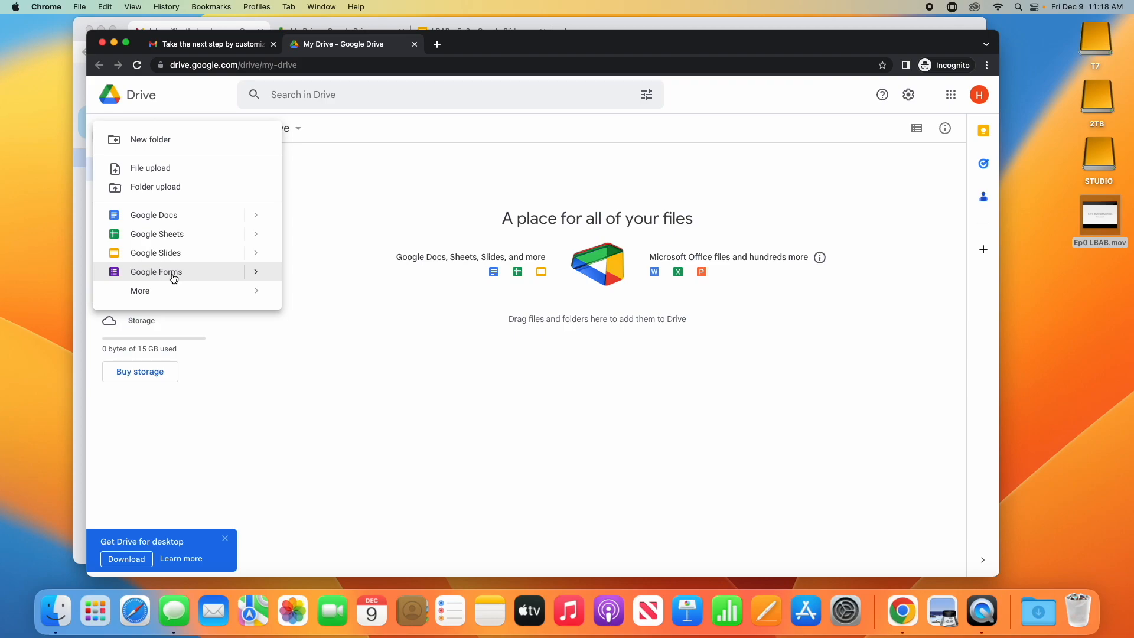
click(176, 221)
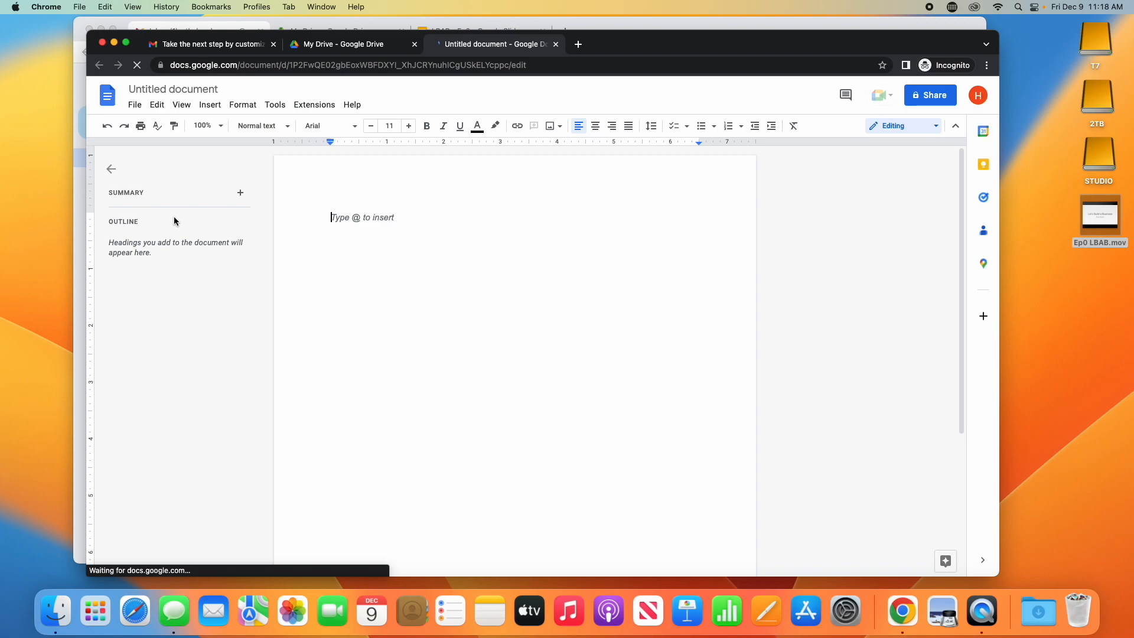
- Rename the untitled document to 'New Demo Doc'
click(176, 90)
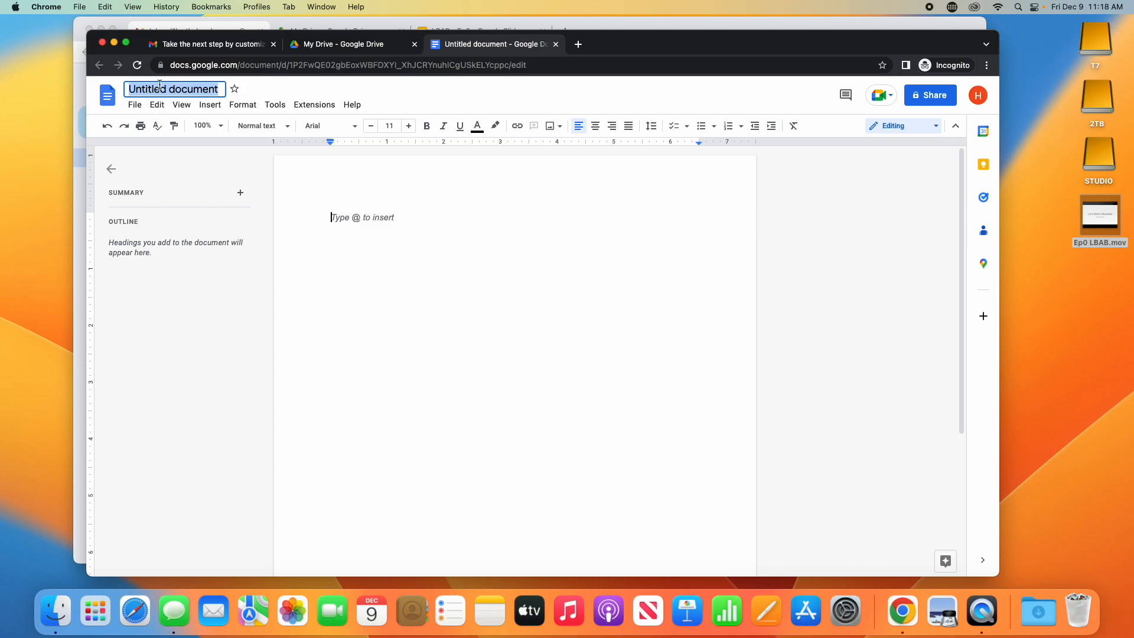
text(New Demo Doc)
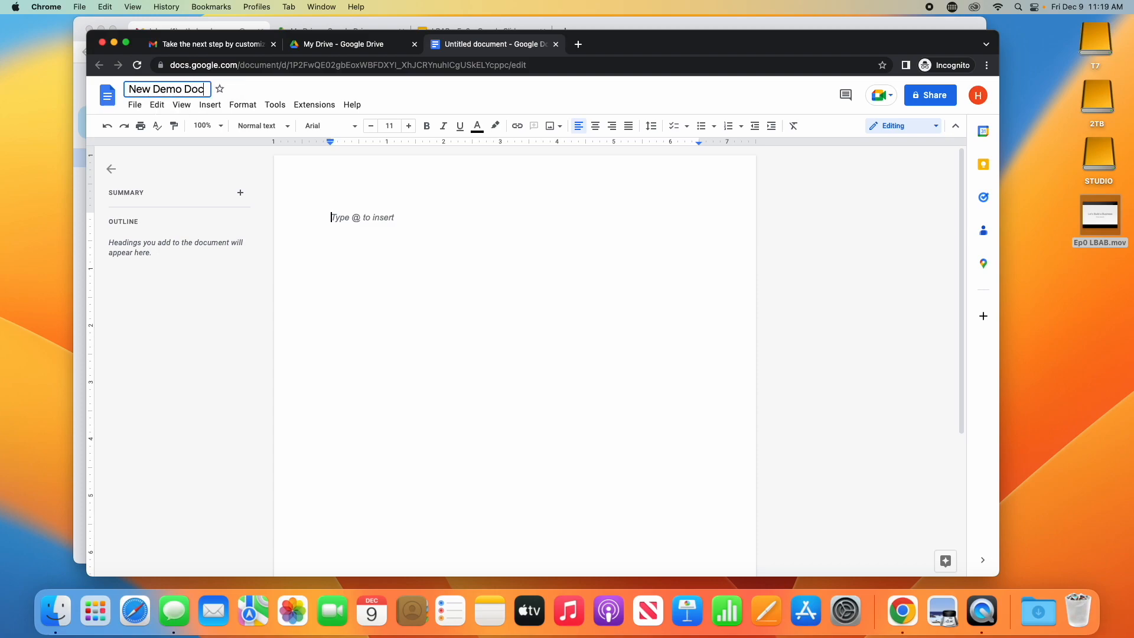
key(Return)
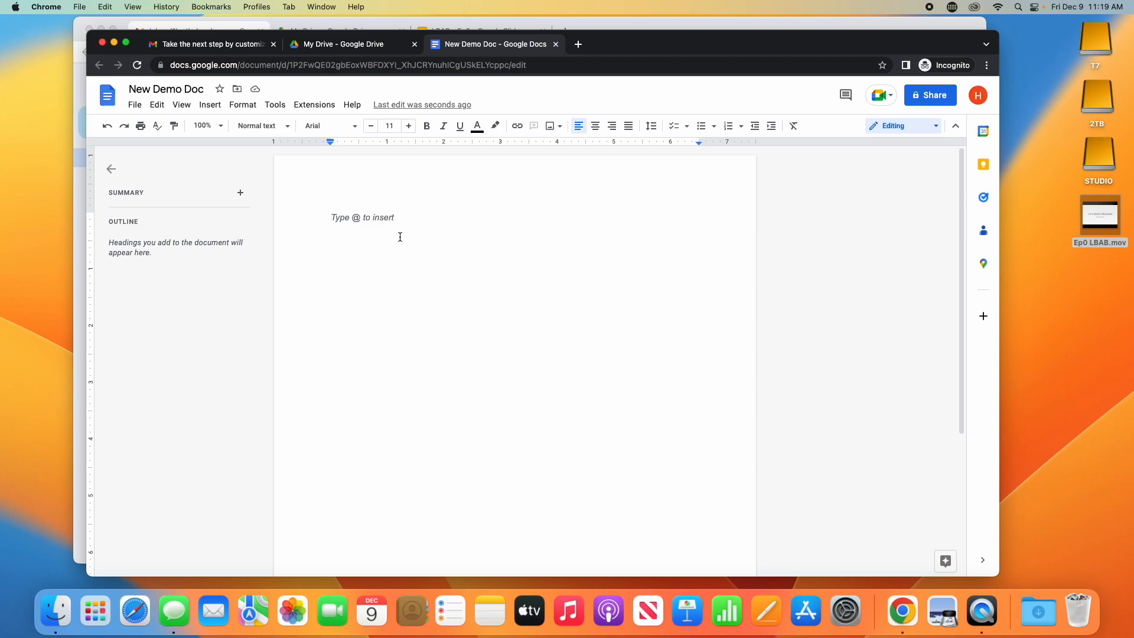
- Write 'This is a new demo doc for the LBAB crew.' with the heading 'LBAB New Doc Demo' above it
text(This is a )
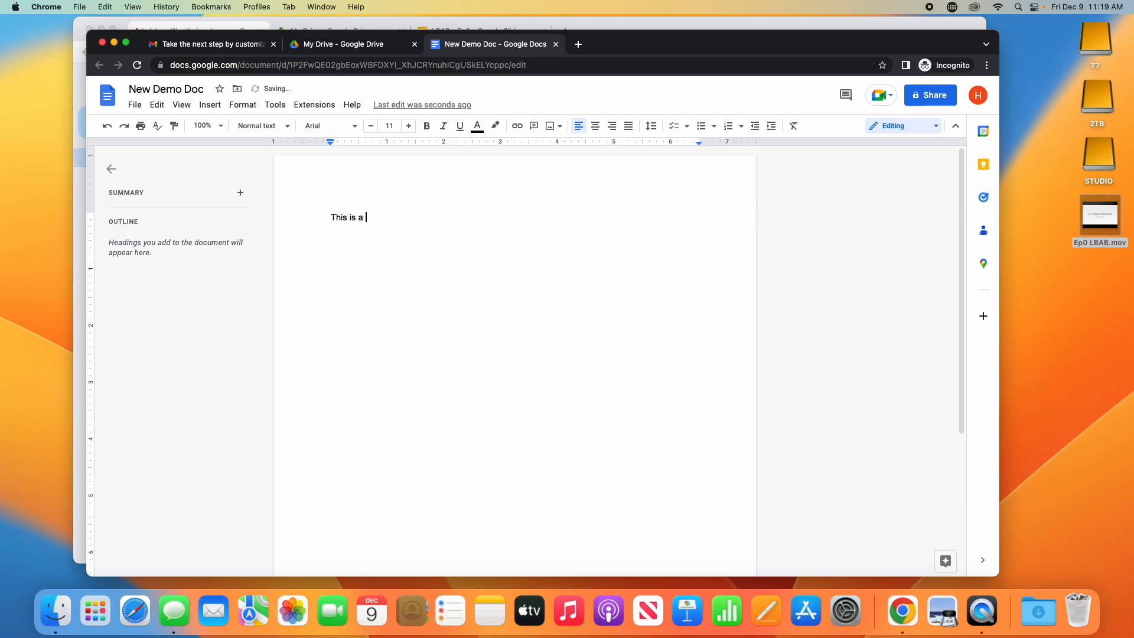
text(new demo doc for the LBAB crew.)
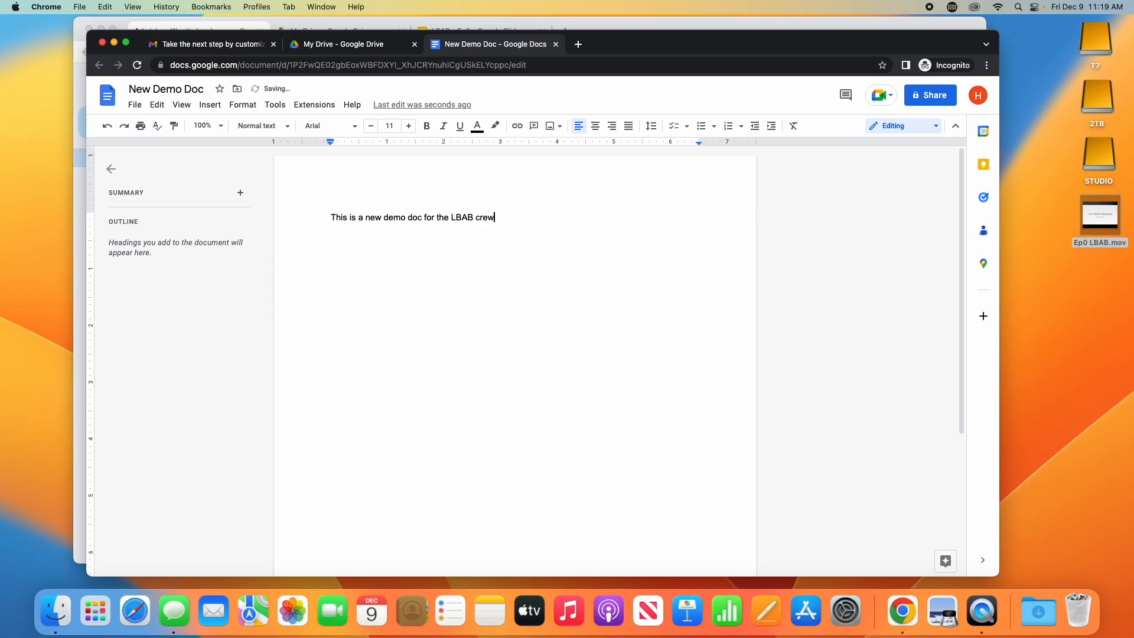
click(332, 211)
key(Return)
key(Up)
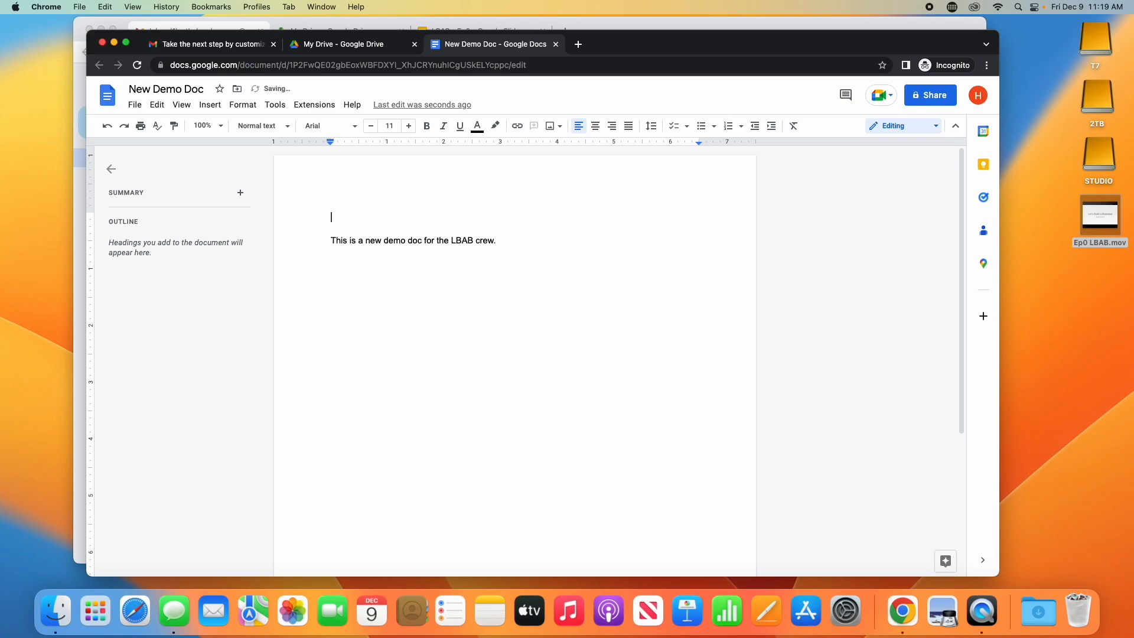
text(LBAB New Doc Dem)
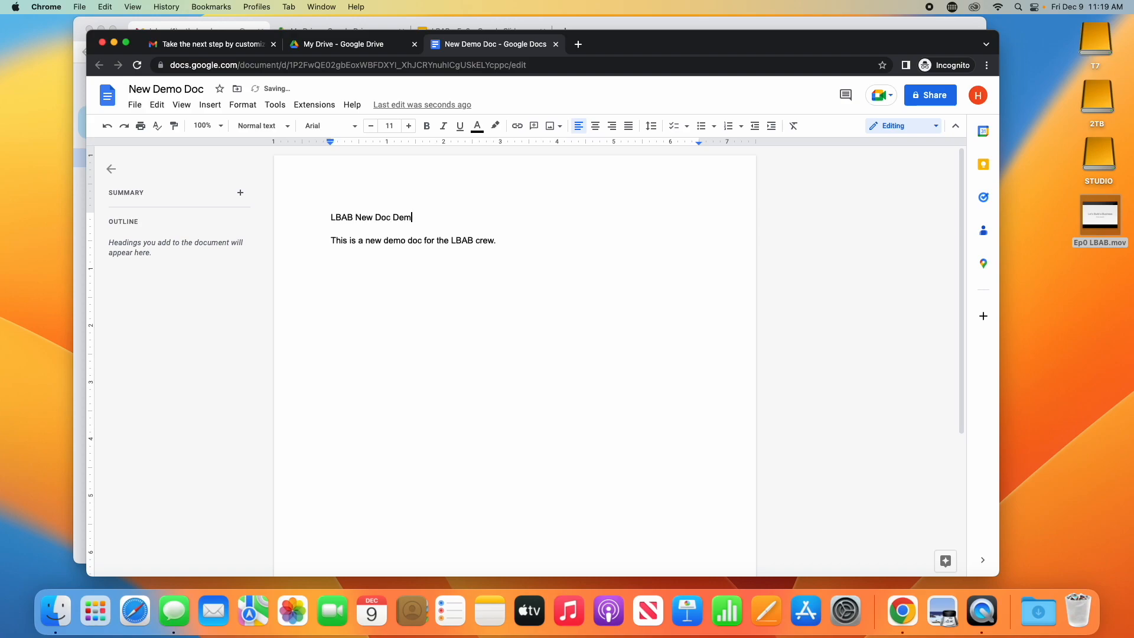
text(o)
- Make the 'LBAB New Doc Demo' heading bold, underlined, centred and 17 pt
drag(420, 219, 332, 217)
click(428, 128)
click(460, 127)
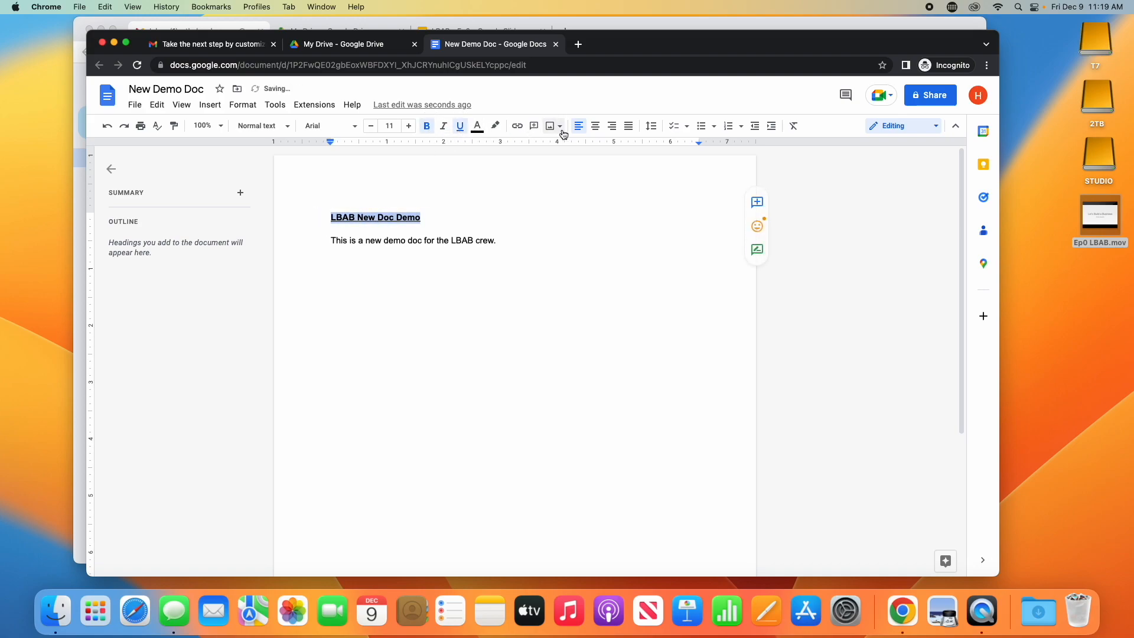
click(594, 127)
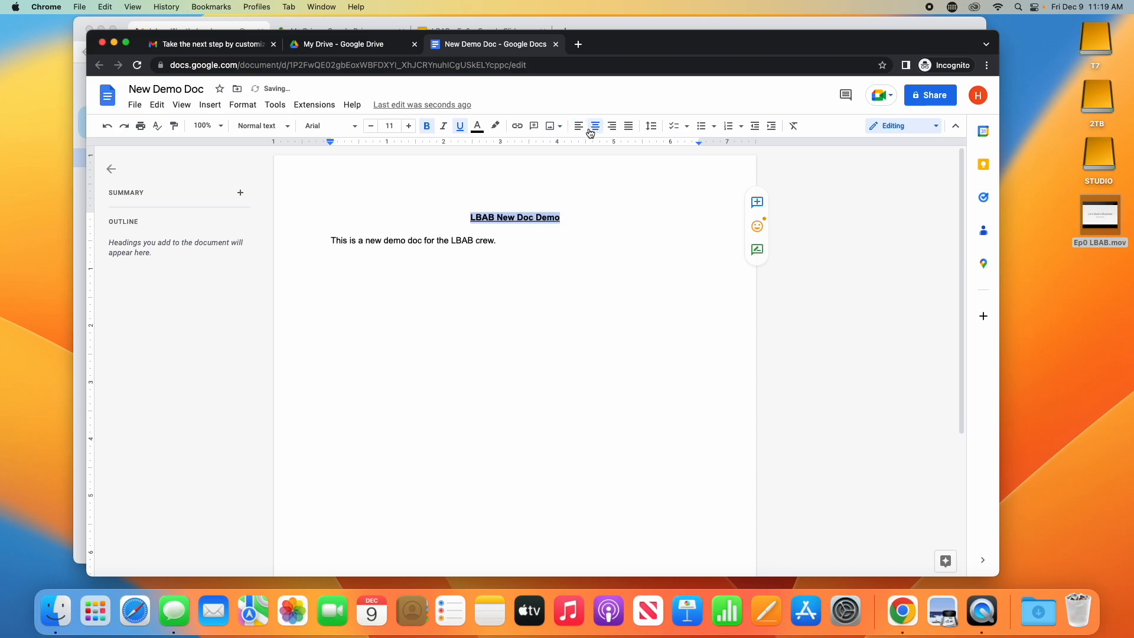
click(408, 126)
click(408, 126)
click(408, 125)
click(408, 126)
click(408, 126)
click(408, 125)
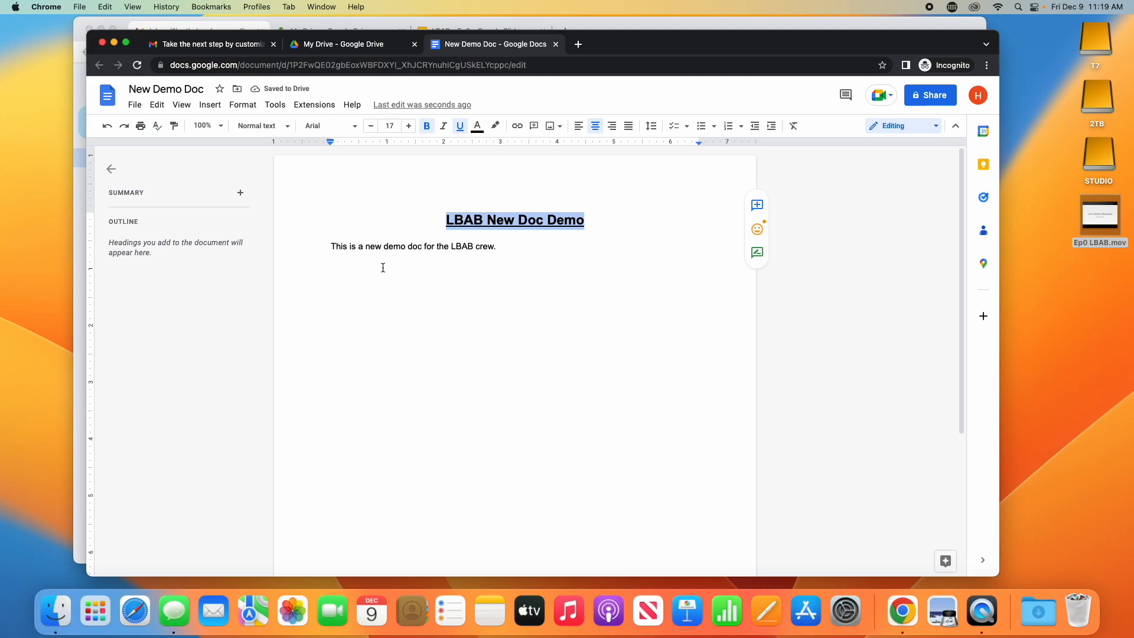
- Close the document and create a blank Google Sheets spreadsheet titled 'Demo Spreadsheet'
click(556, 45)
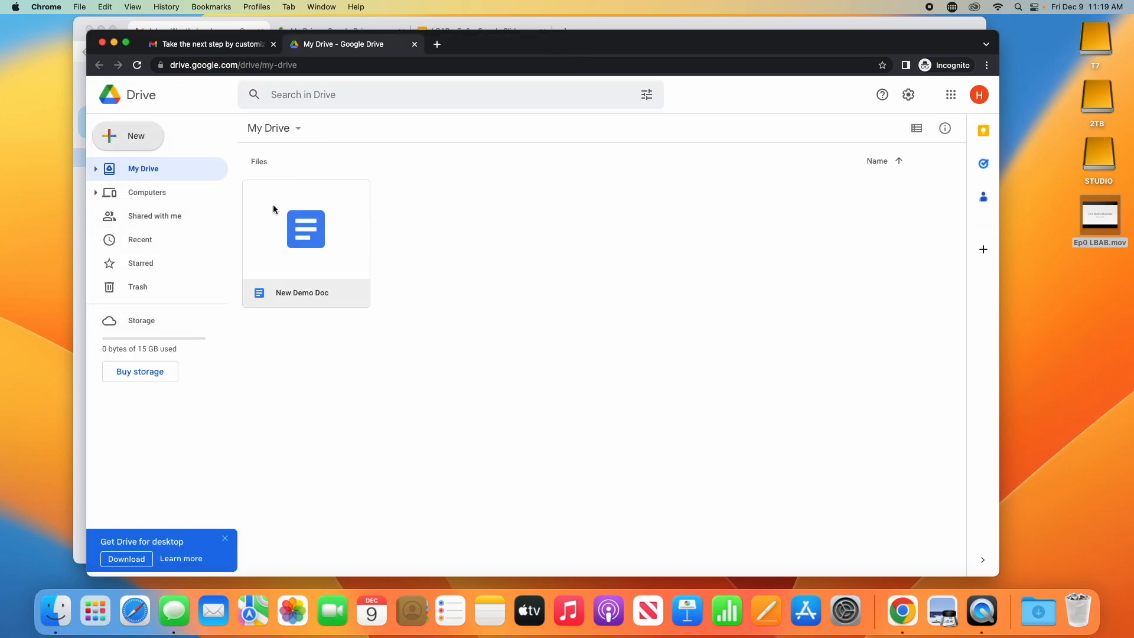
click(119, 137)
click(161, 232)
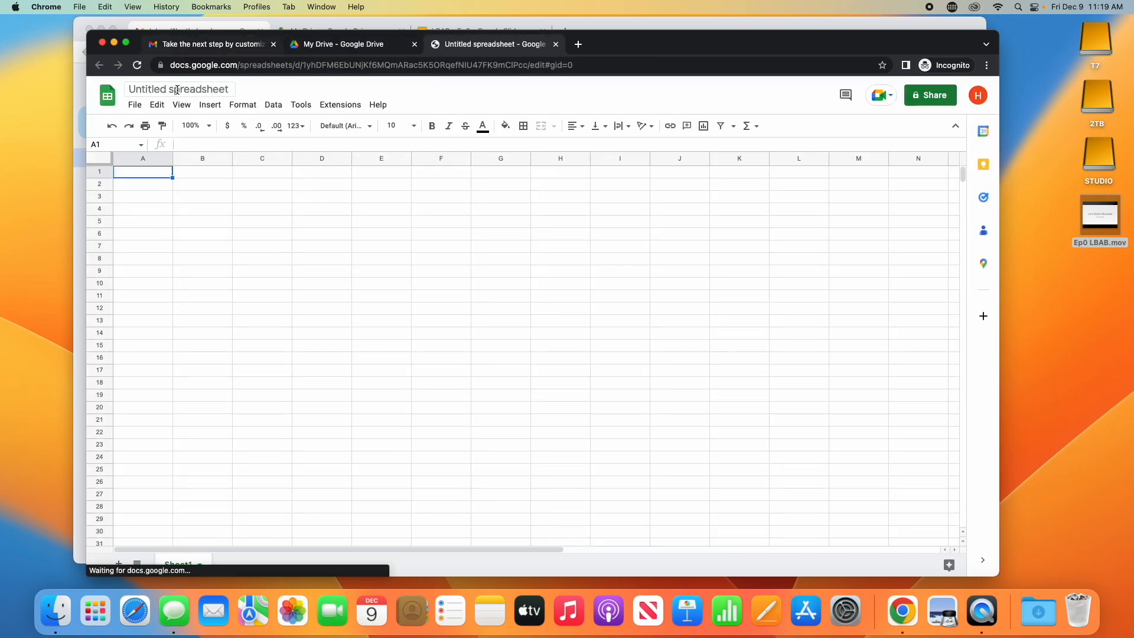
click(176, 90)
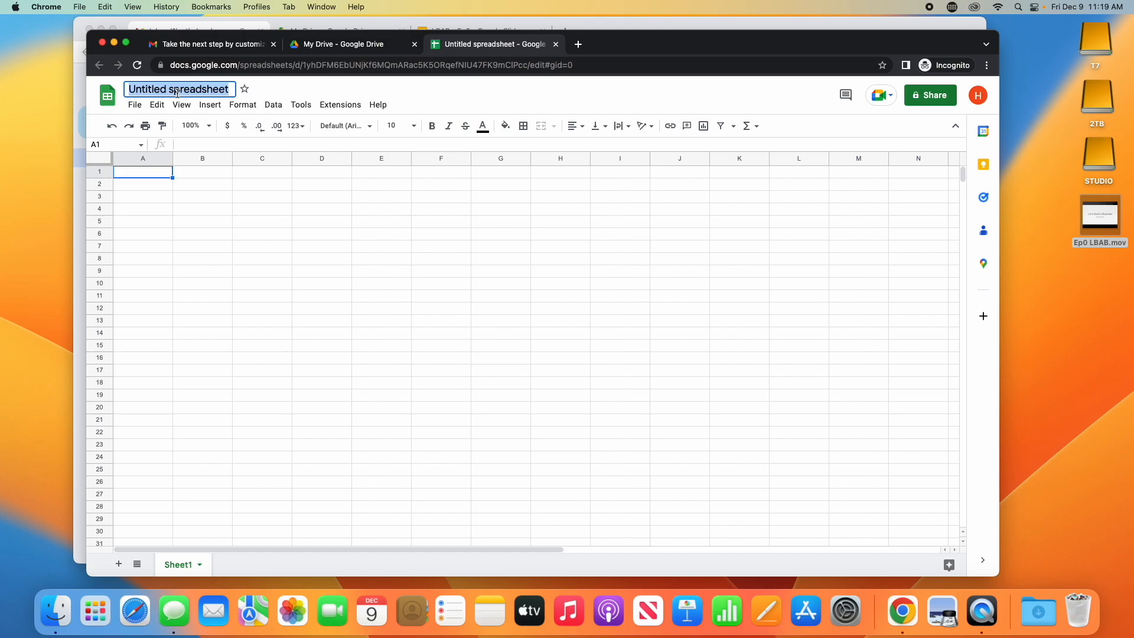
text(Demo )
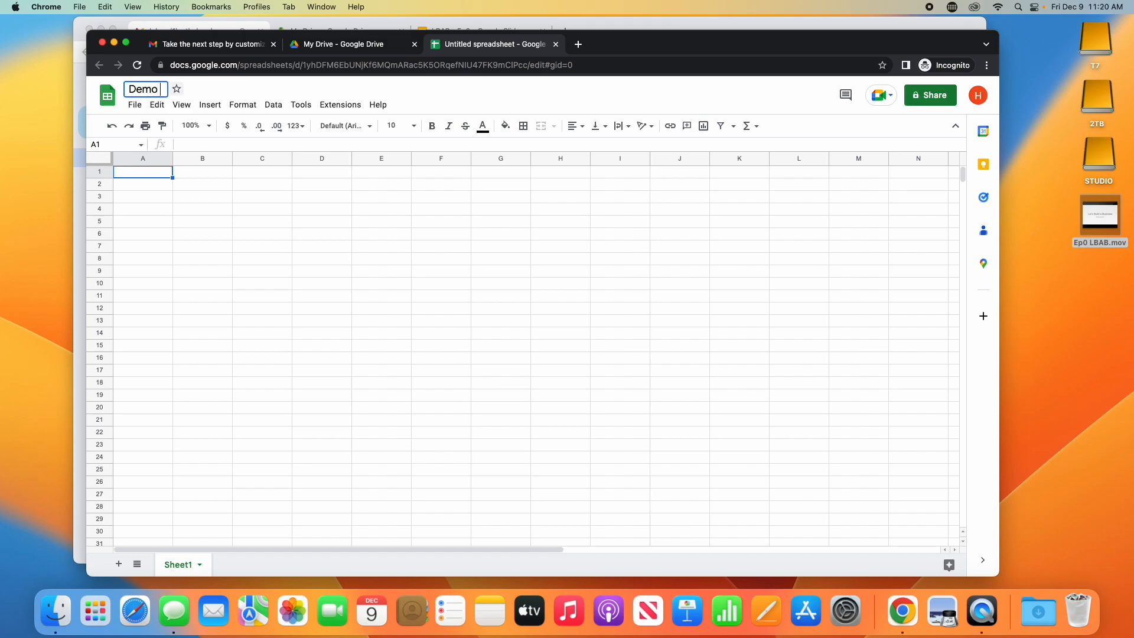
text(Spreadsheet)
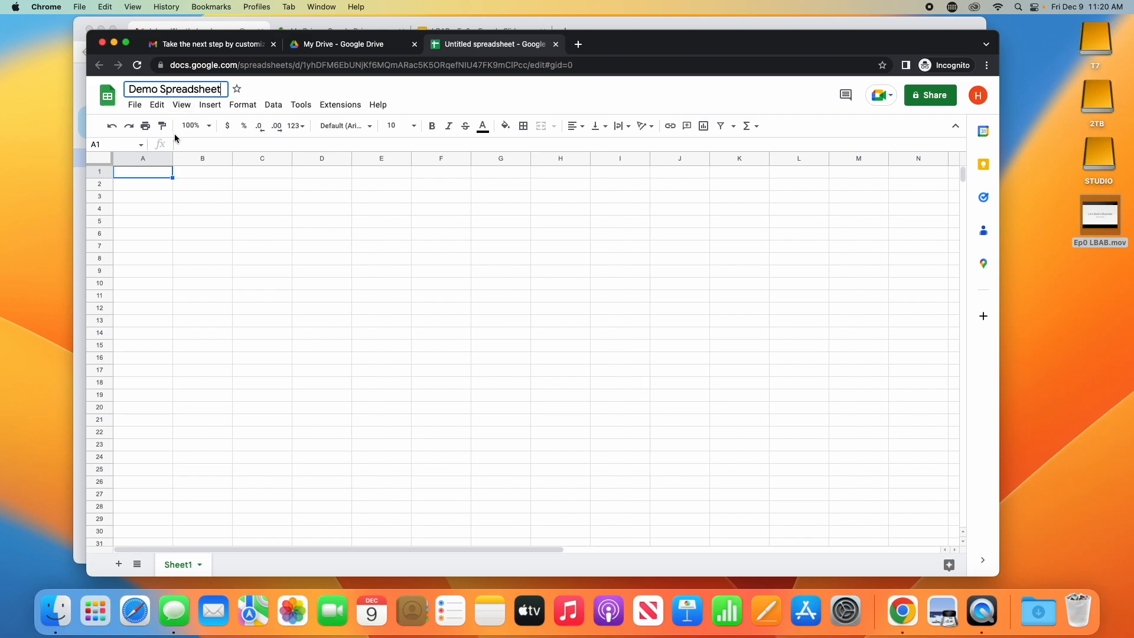
key(Return)
- Widen columns A and B of the spreadsheet
click(307, 214)
click(169, 234)
drag(173, 152, 232, 163)
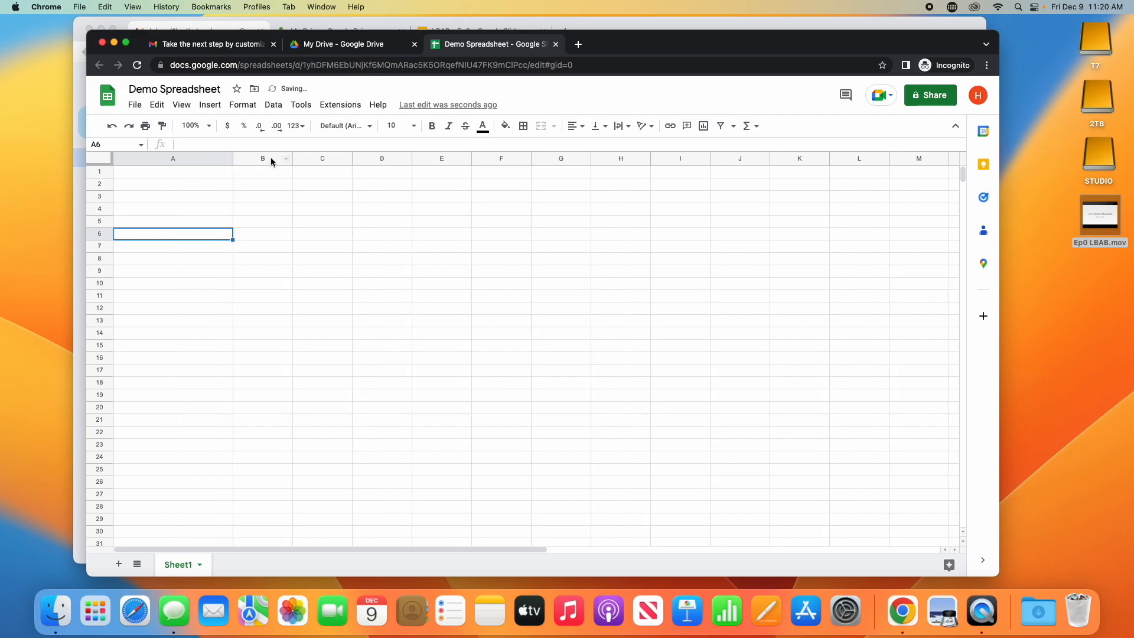
drag(293, 158, 350, 158)
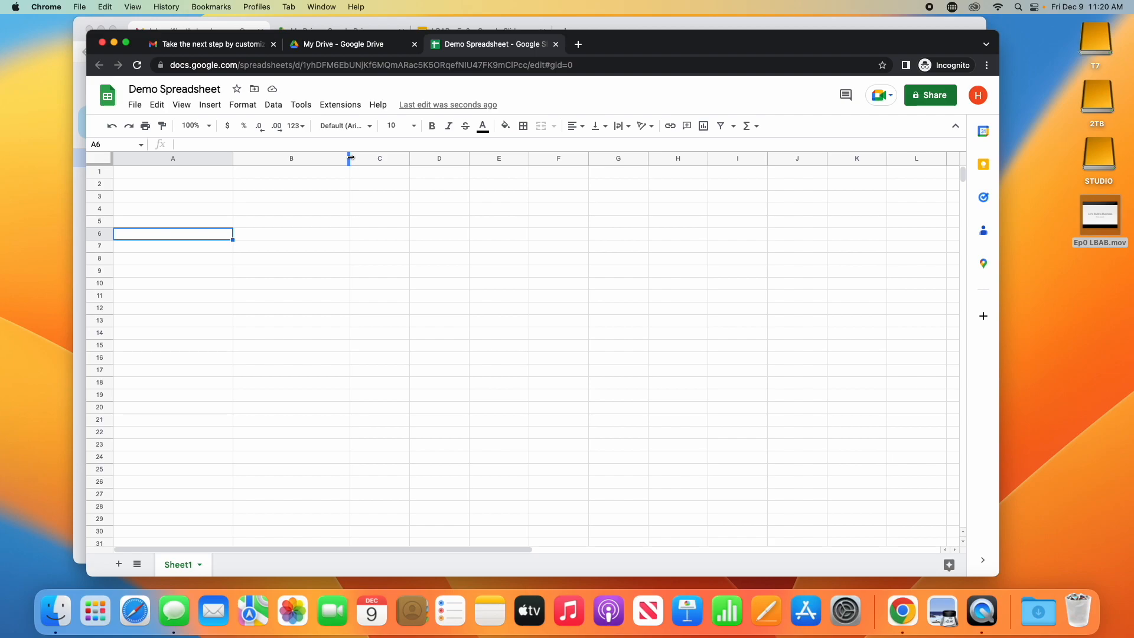
- Enter headers Website, Username and Password in A1–C1 and widen column C
click(192, 174)
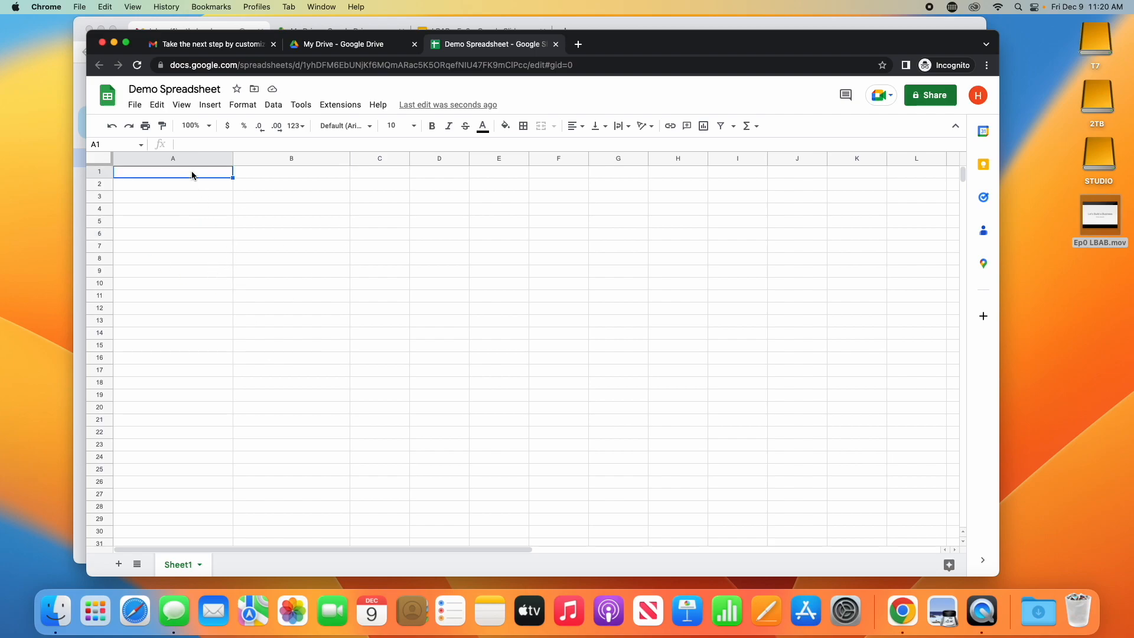
text(User)
key(BackSpace)
key(BackSpace)
key(BackSpace)
key(BackSpace)
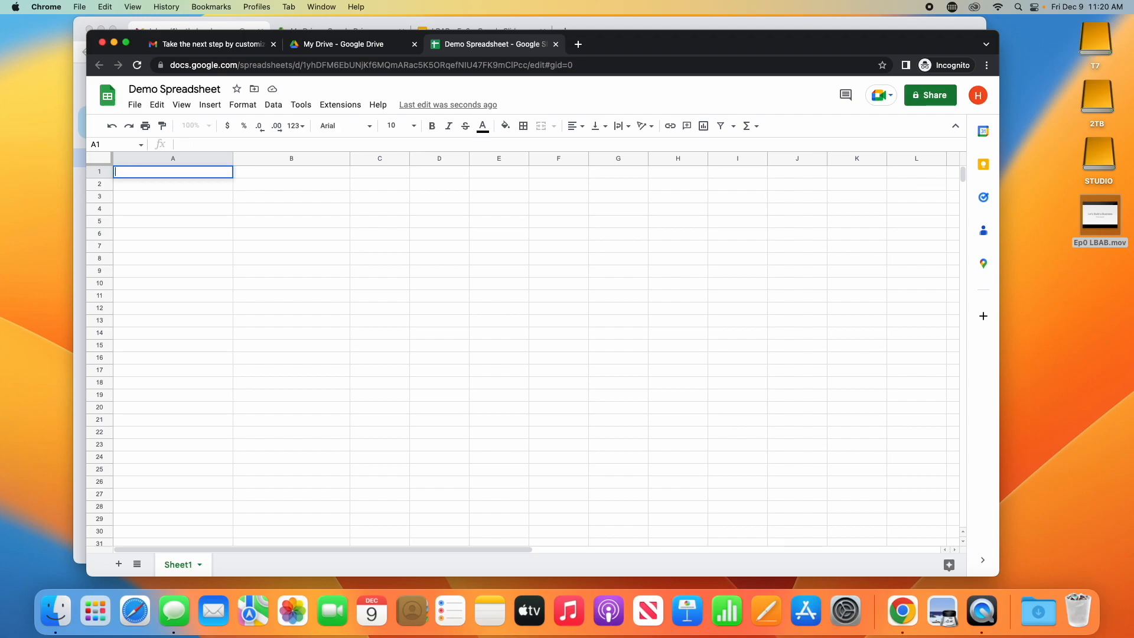
text(Website)
key(Tab)
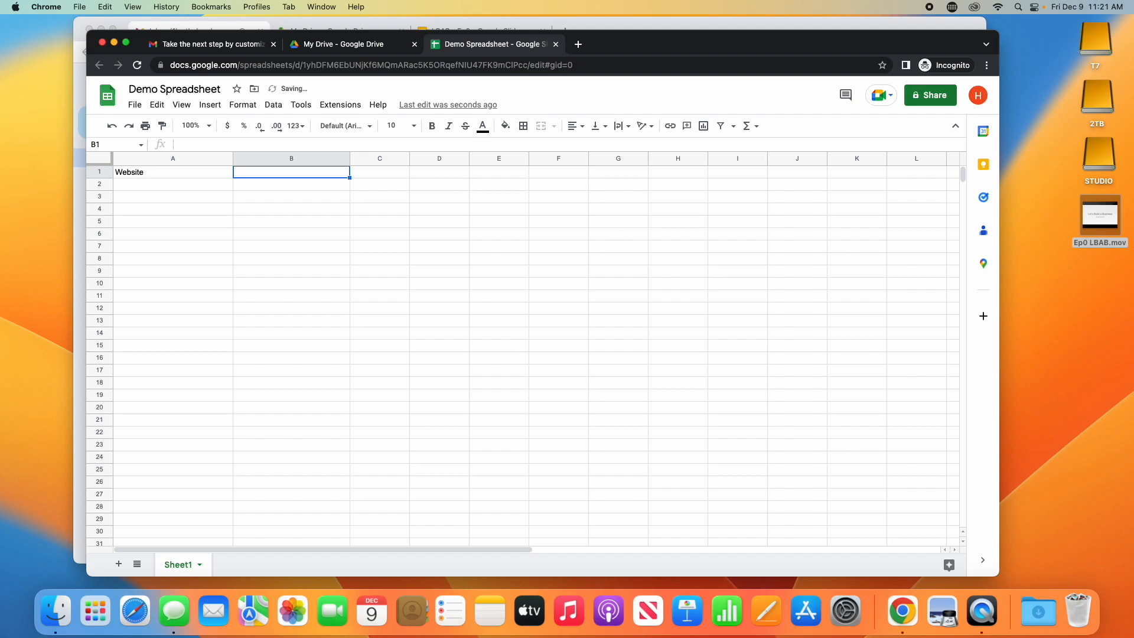
text(Username)
key(Tab)
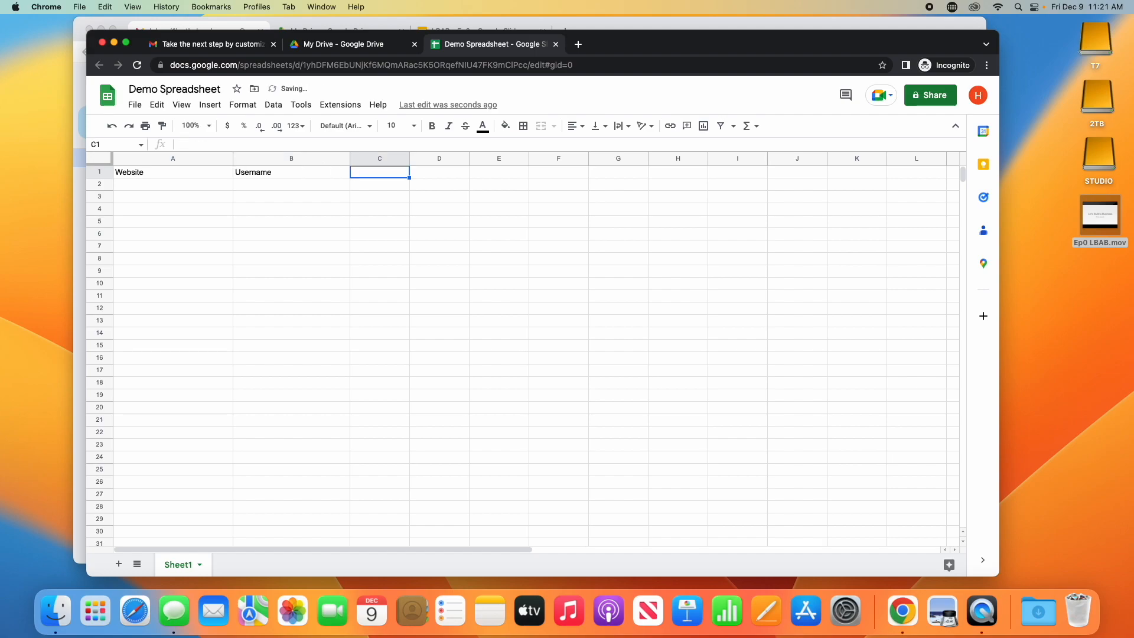
text(Password)
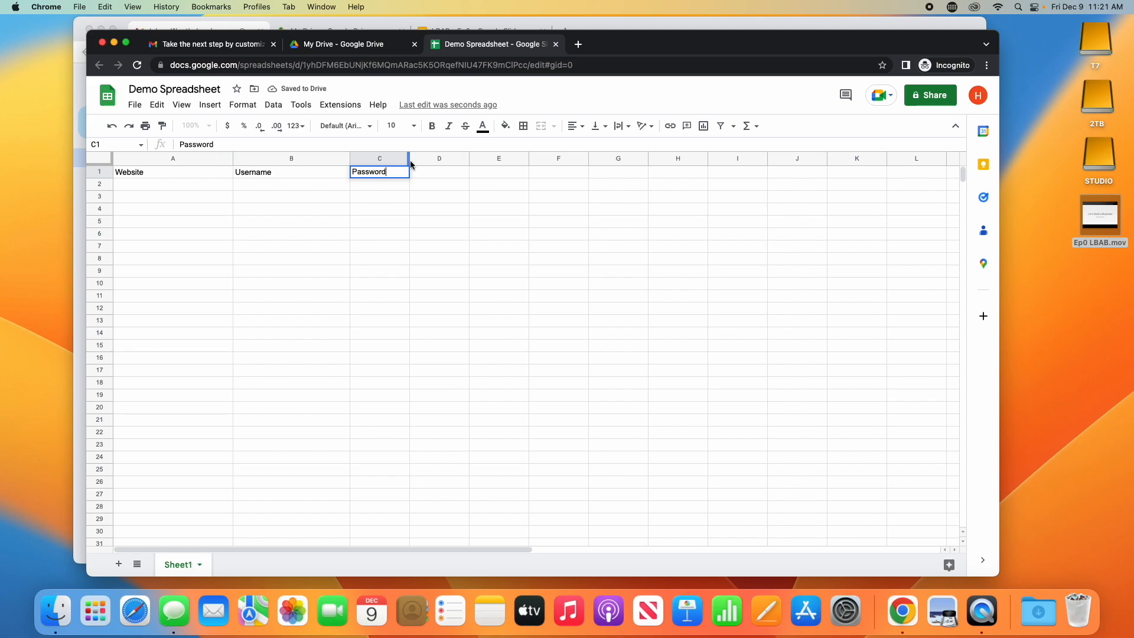
drag(410, 165, 480, 181)
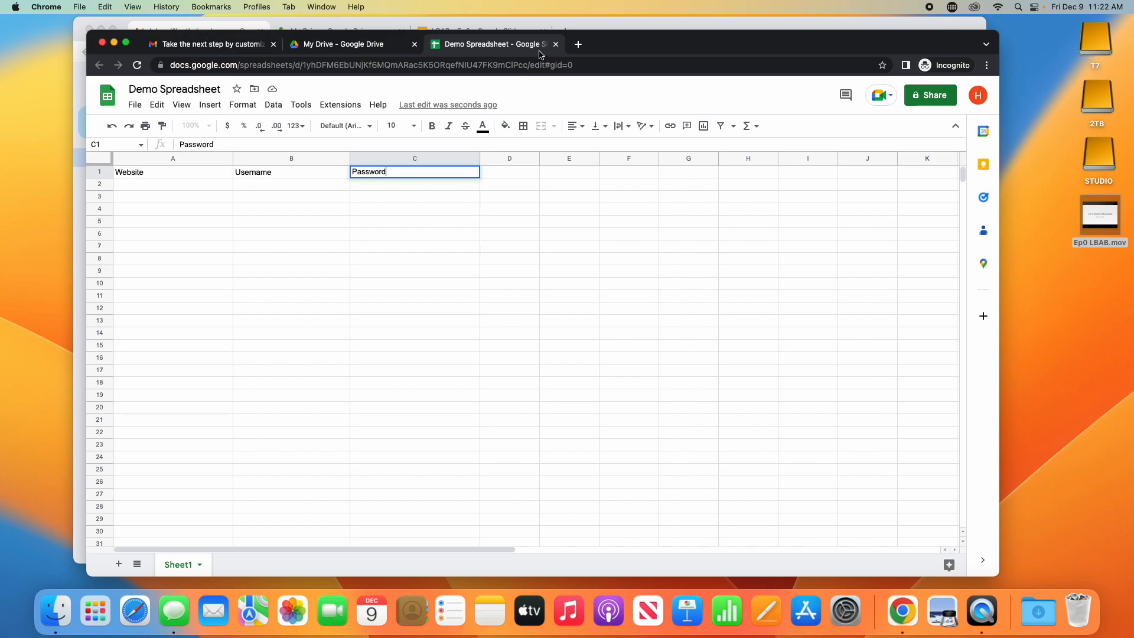
- Leave the spreadsheet and create a Google Slides presentation titled 'Demo Presentation'
click(556, 43)
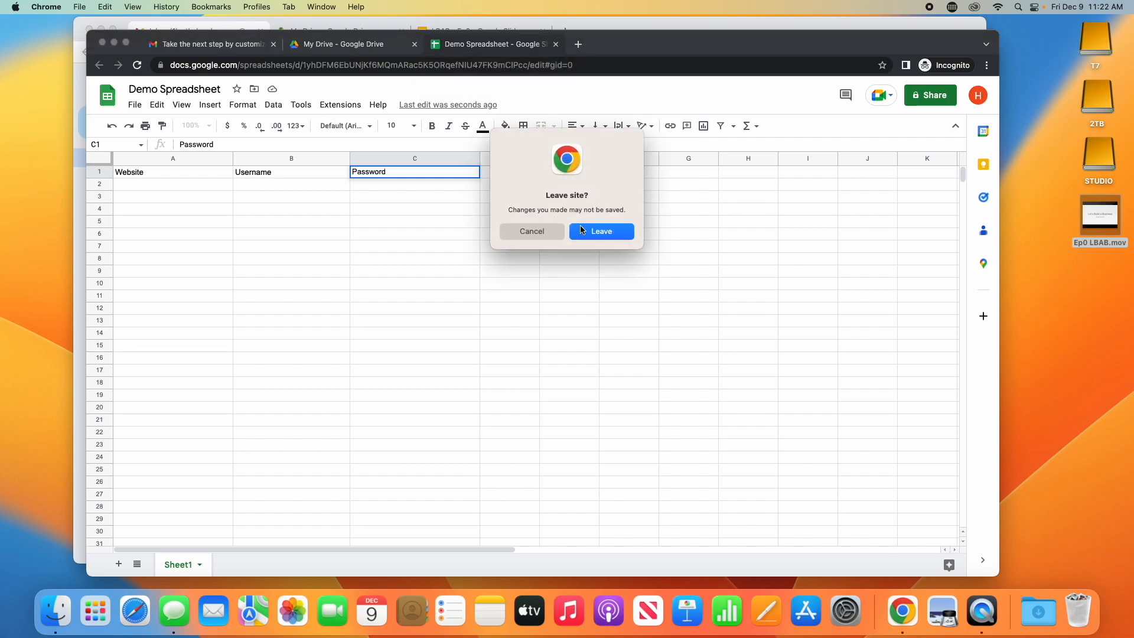
click(554, 234)
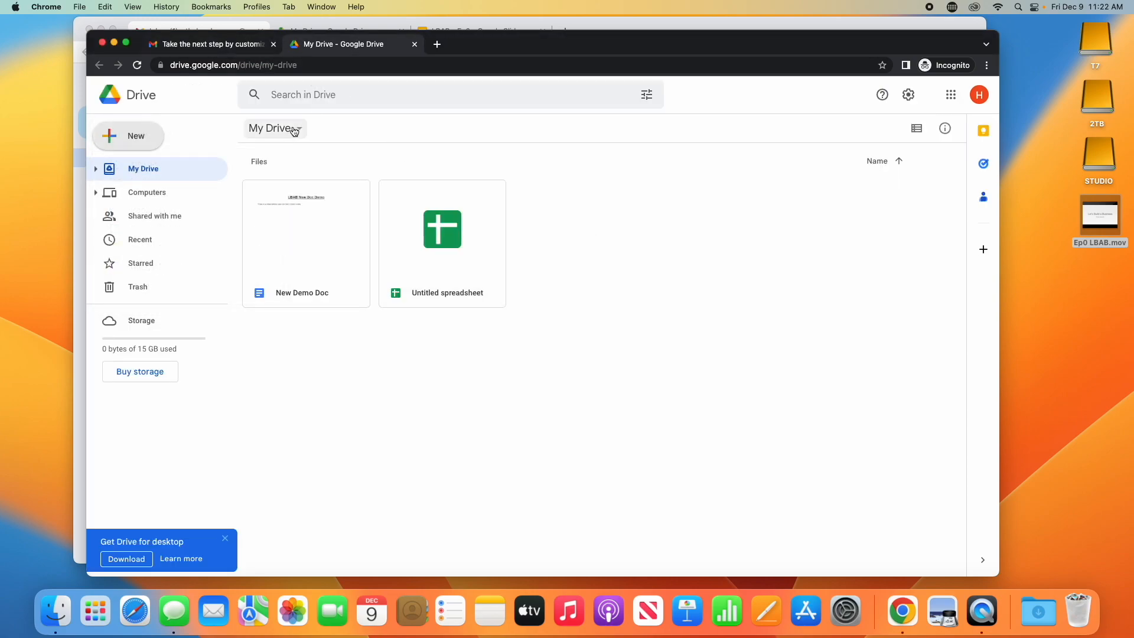
click(131, 137)
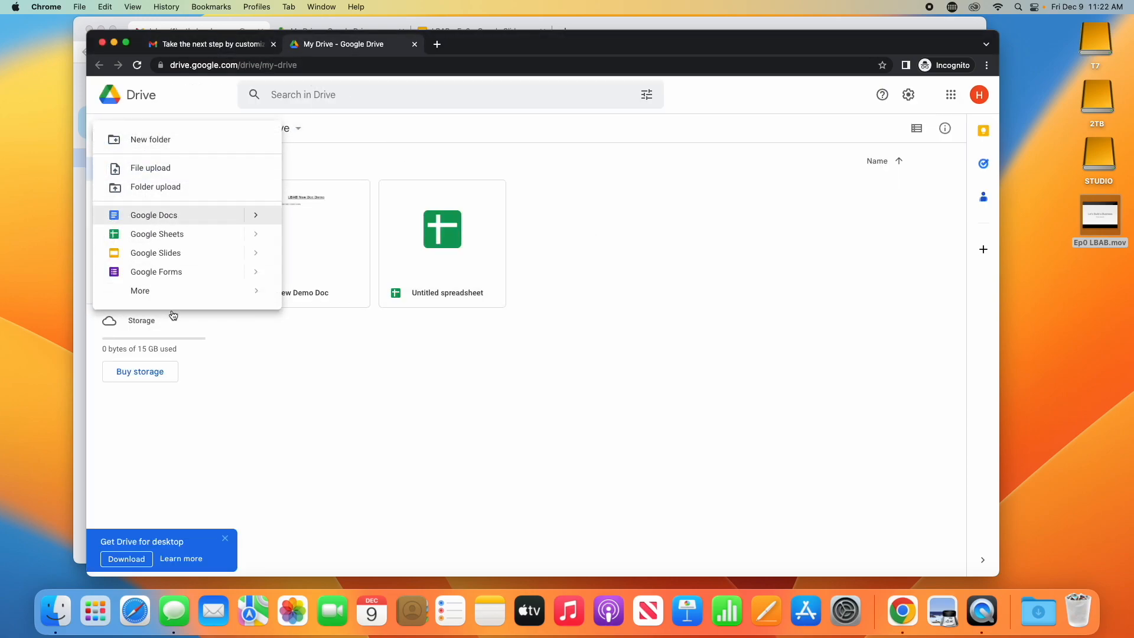
click(172, 252)
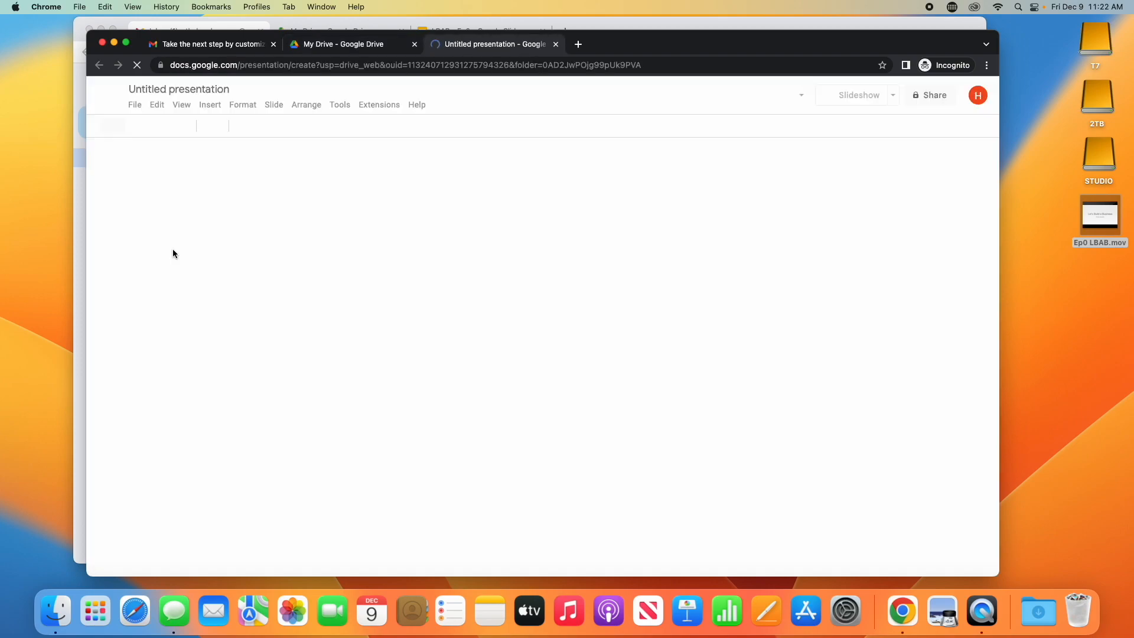
click(154, 90)
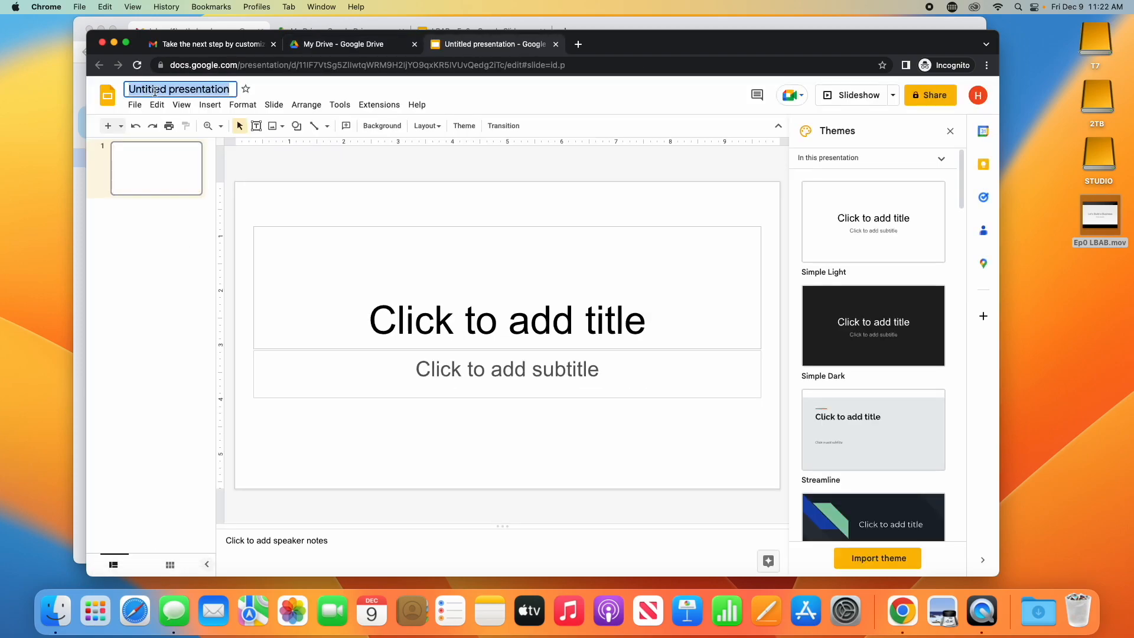
text(Demo P)
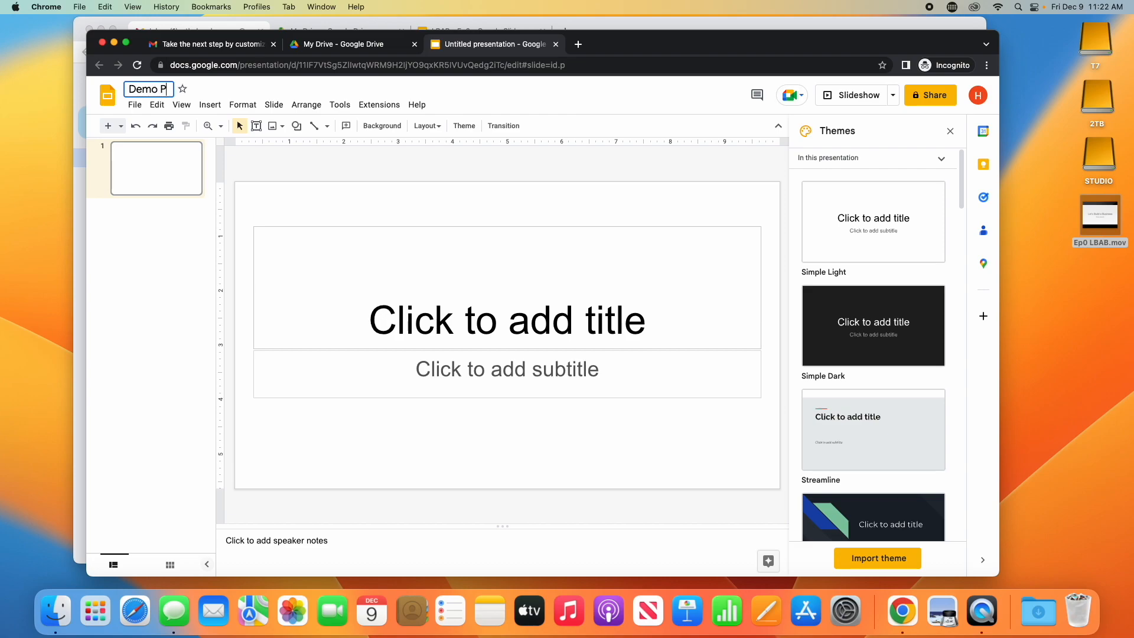
text(resentation)
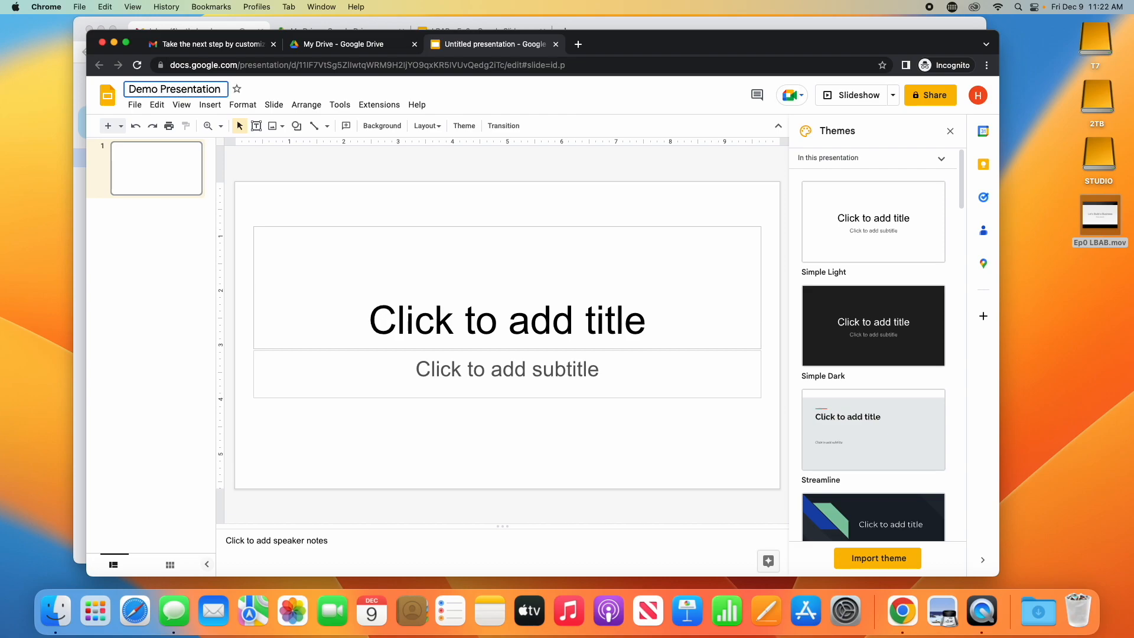
- Title the first slide 'LBAB Slides Demo' and add a blank second slide
click(483, 322)
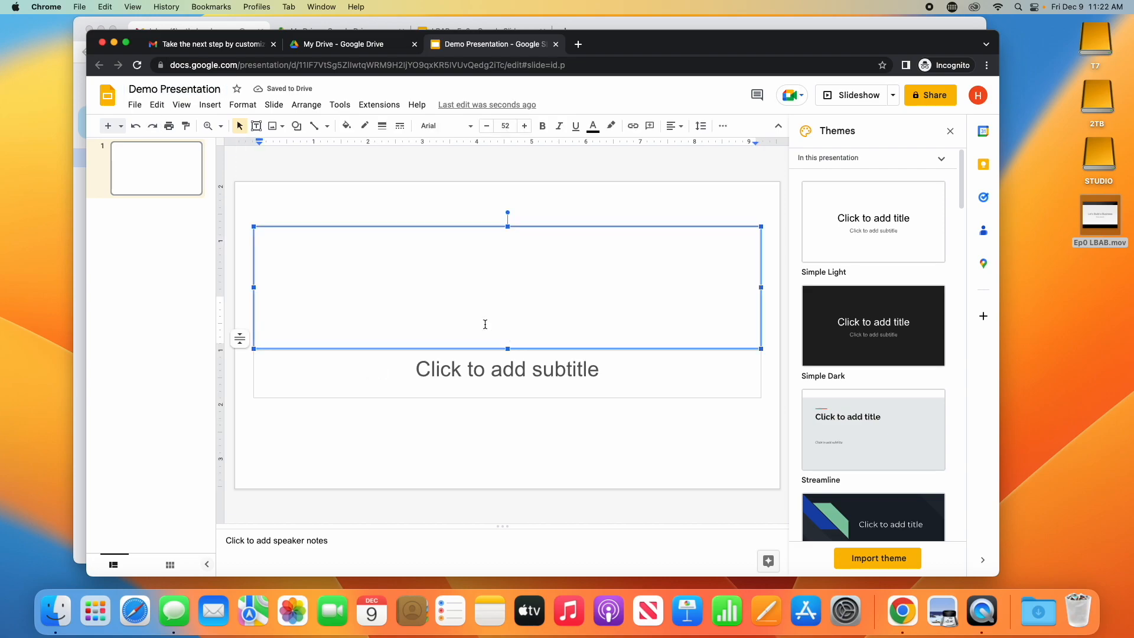
text(LBAB )
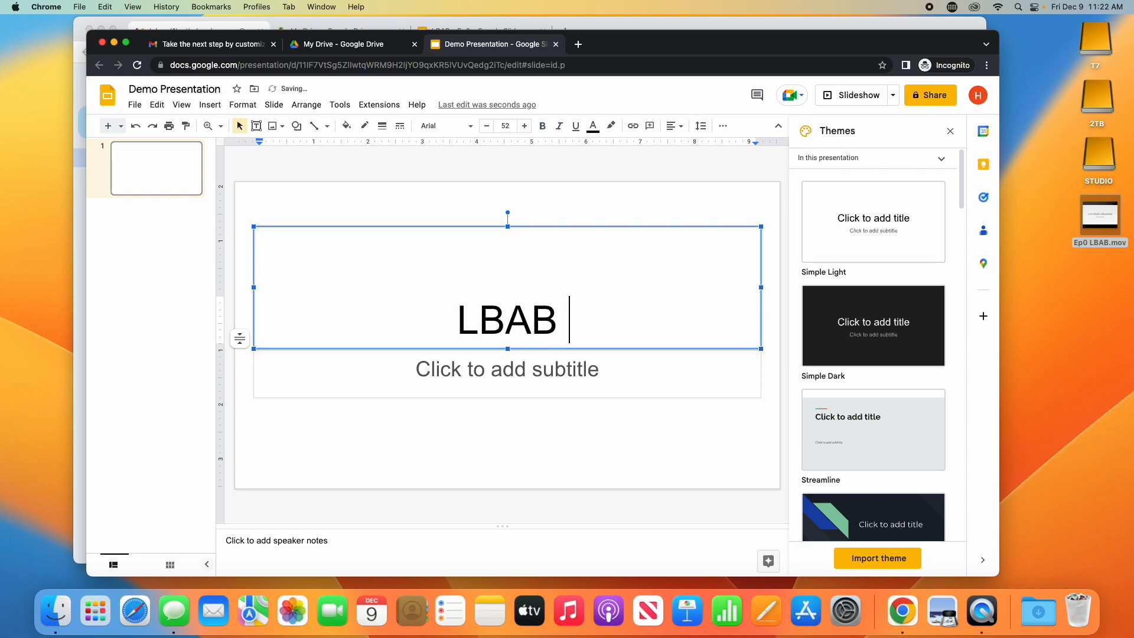
text(Slides Demo)
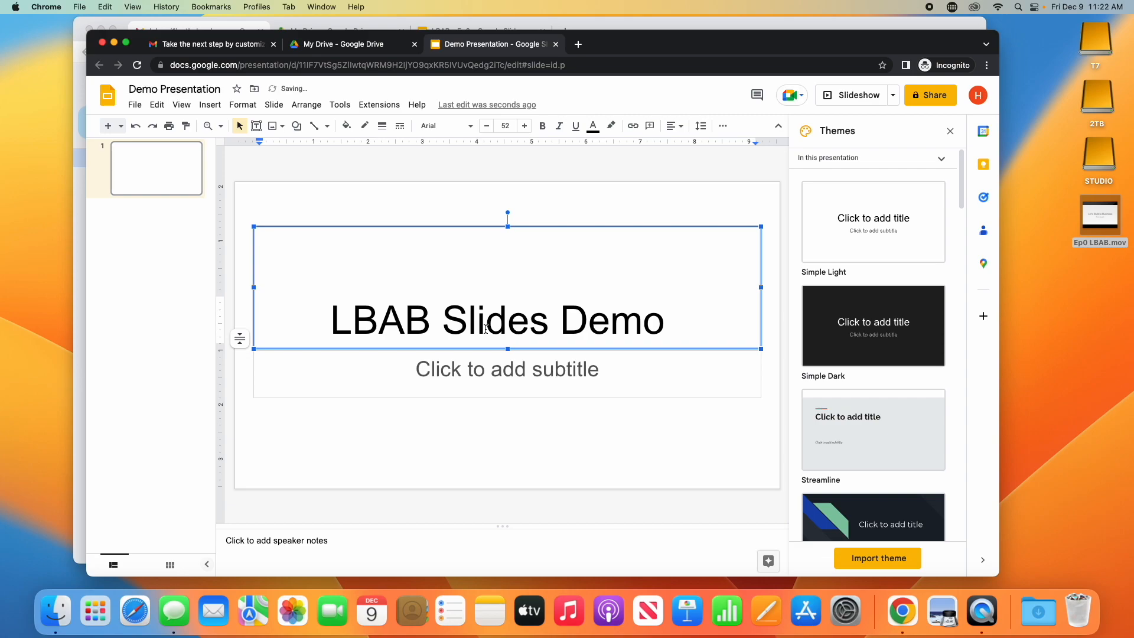
key(BackSpace)
right_click(153, 275)
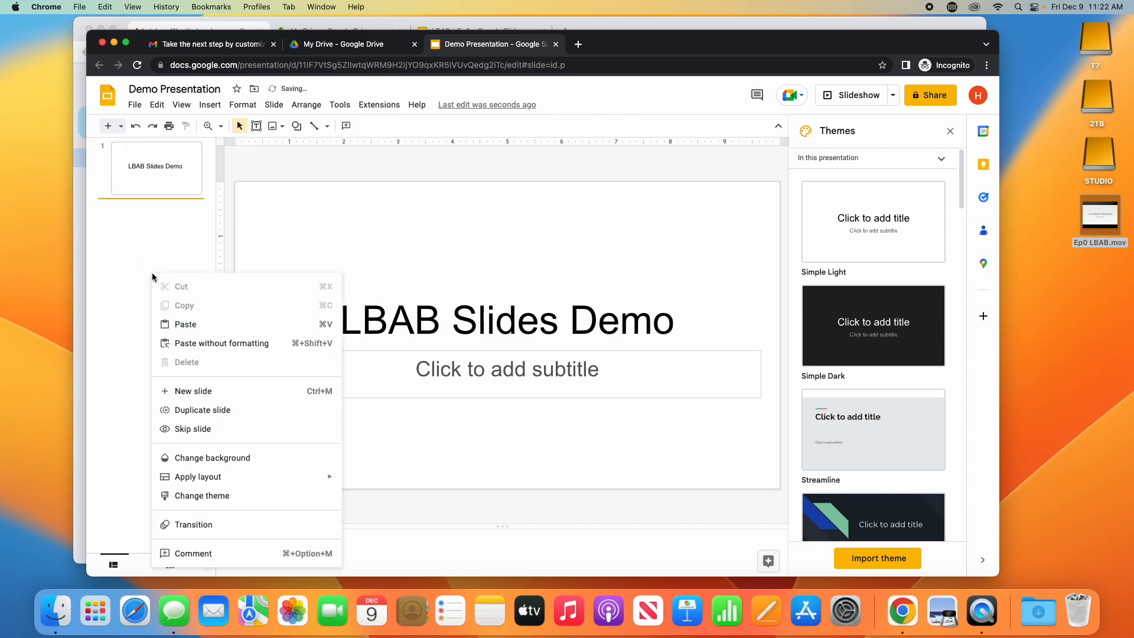
click(178, 390)
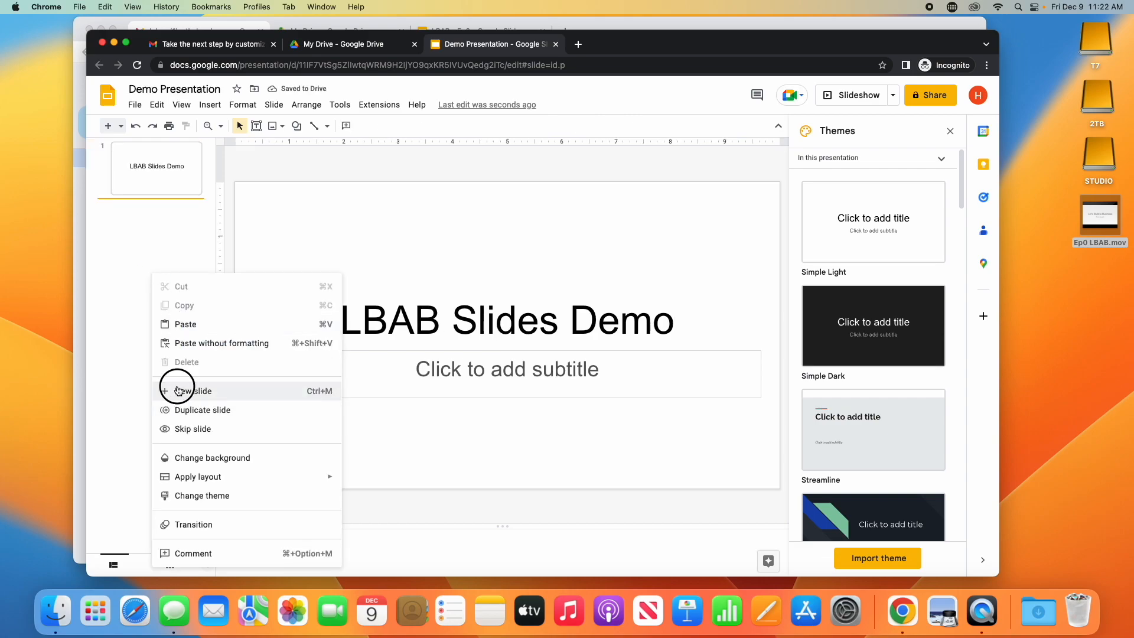
click(320, 222)
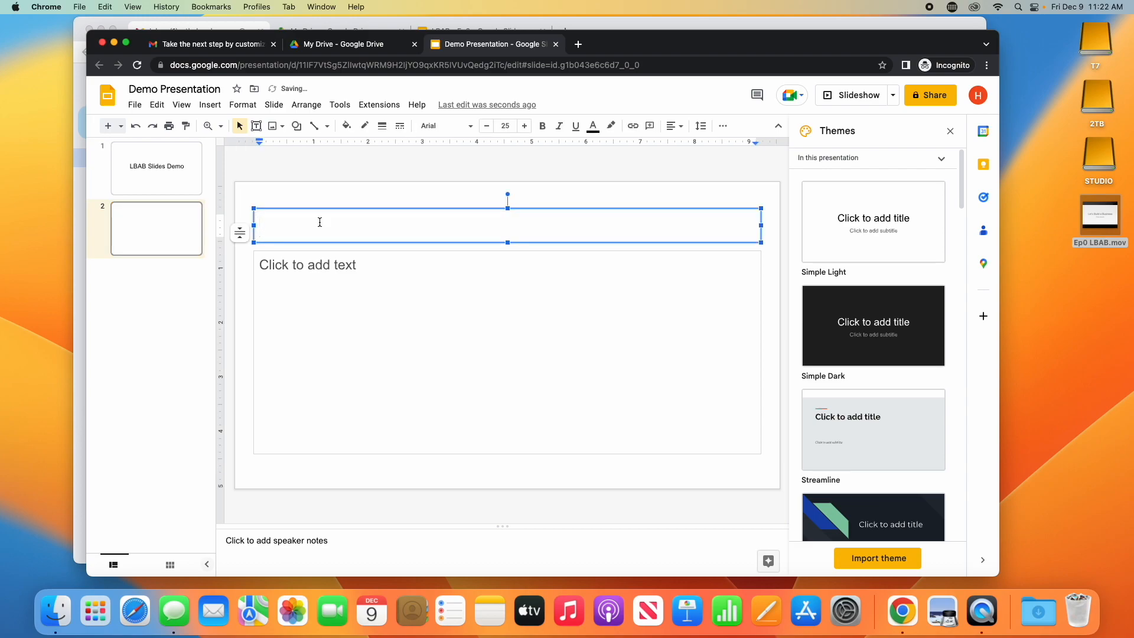
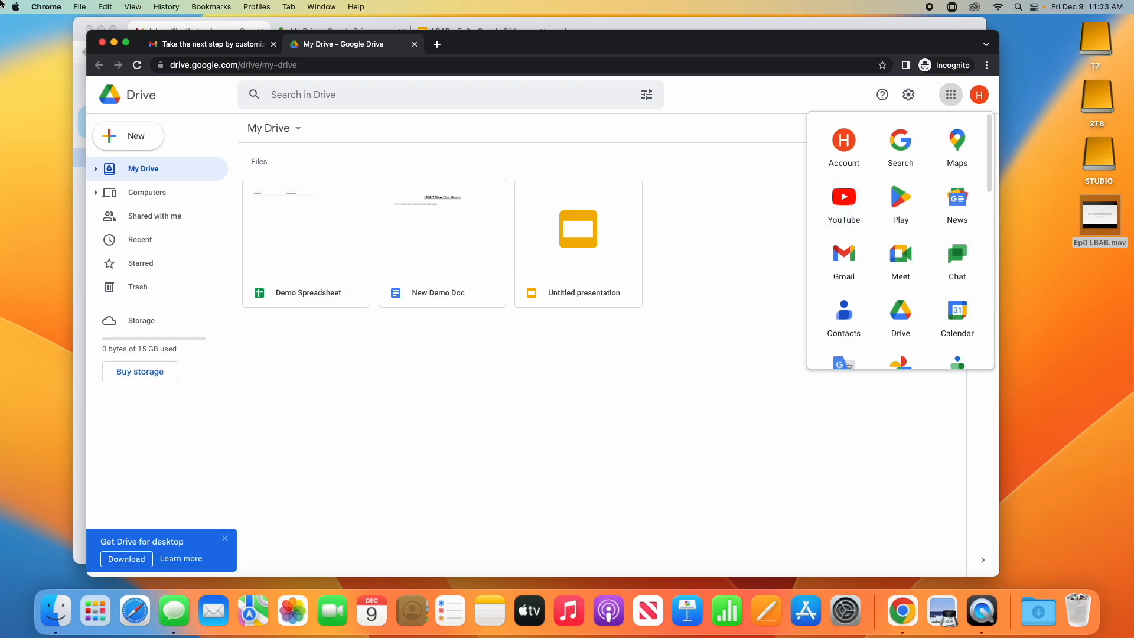
- Close the incognito window, open YouTube in a new tab and block its notifications
click(101, 43)
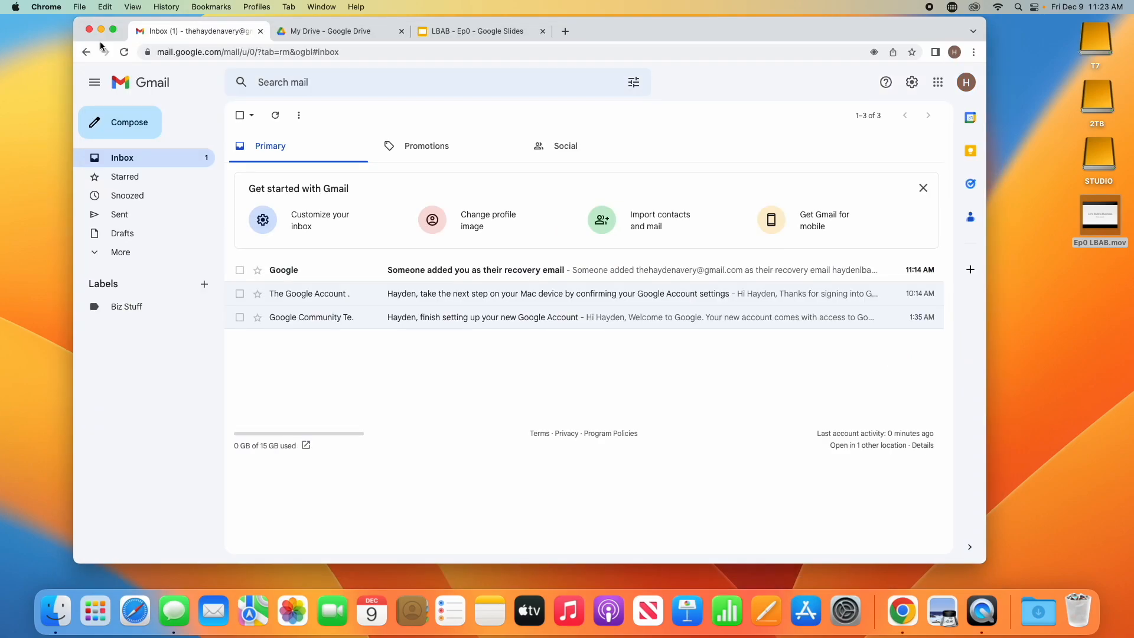
click(564, 32)
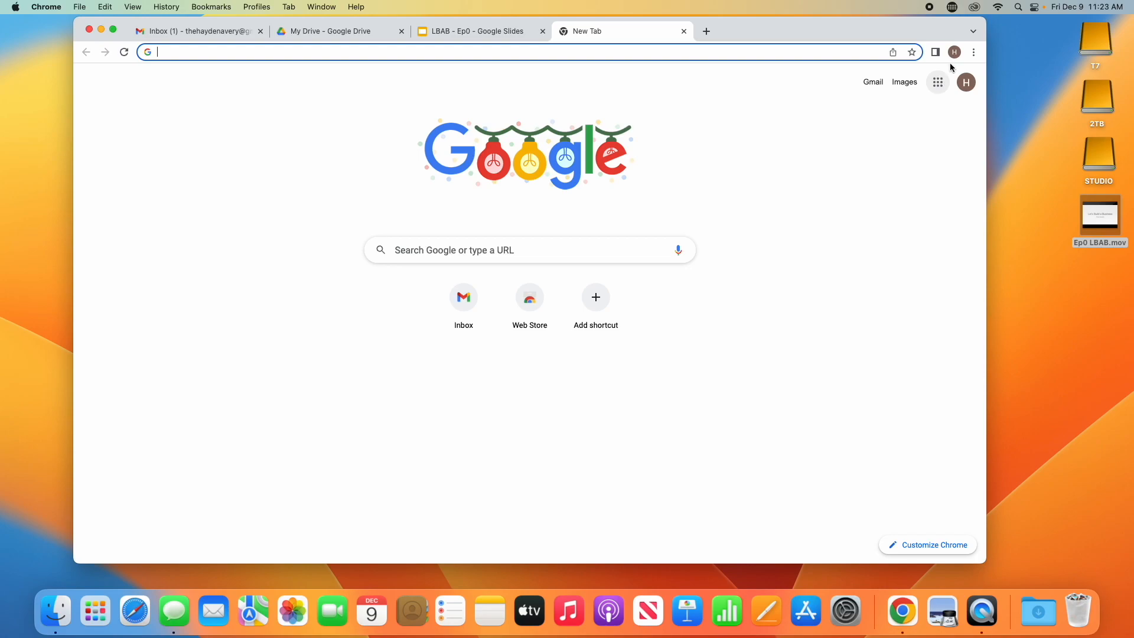
click(937, 82)
click(835, 192)
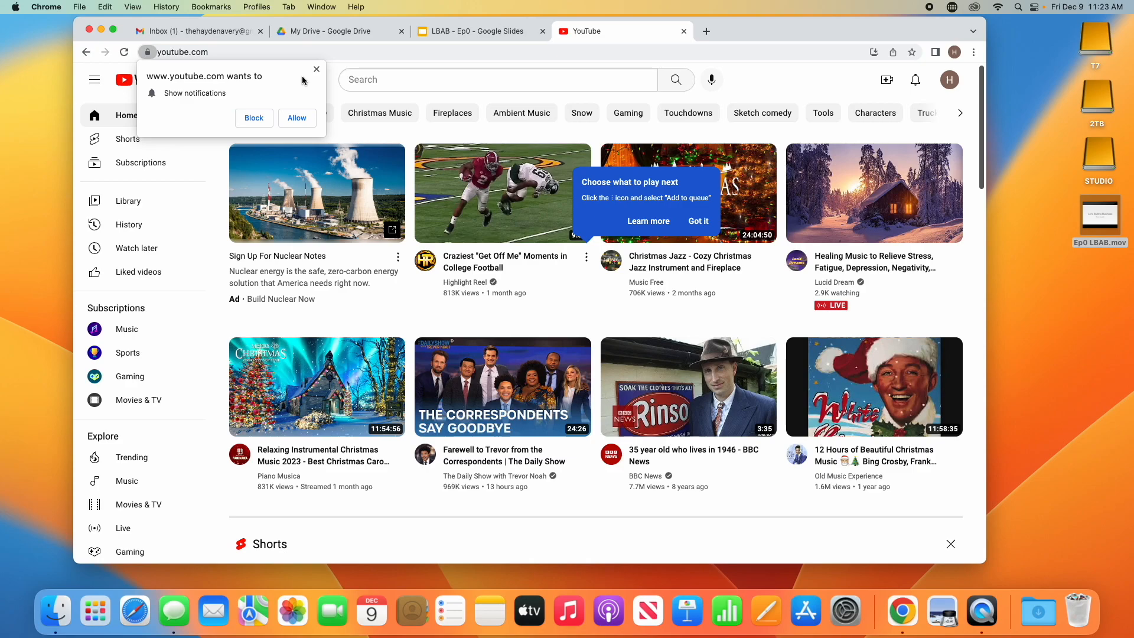
click(267, 116)
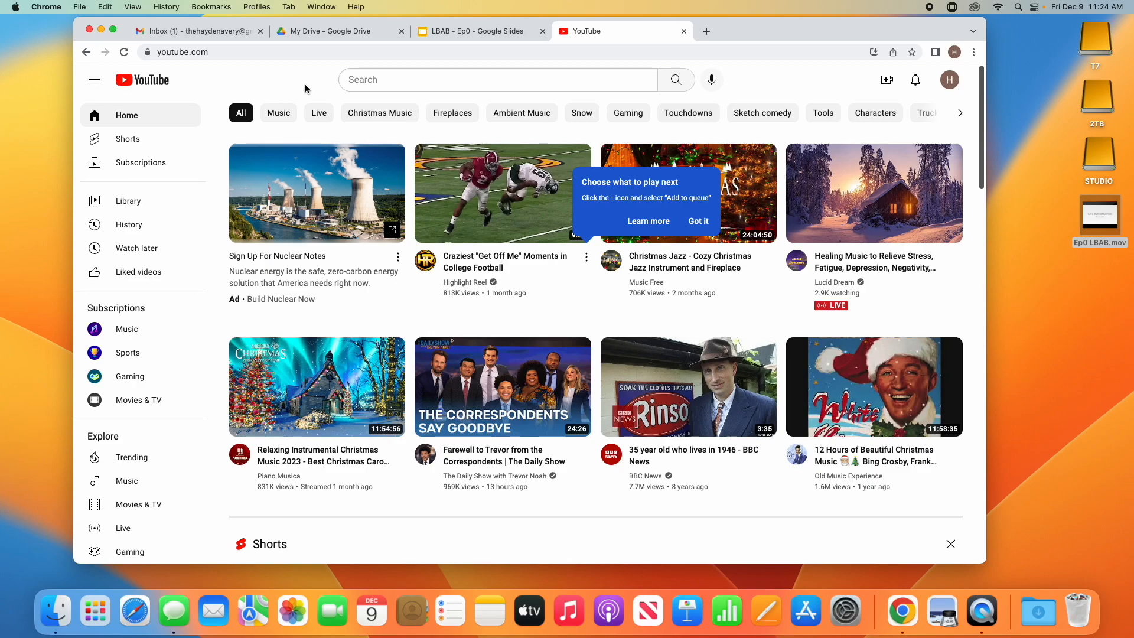
click(407, 82)
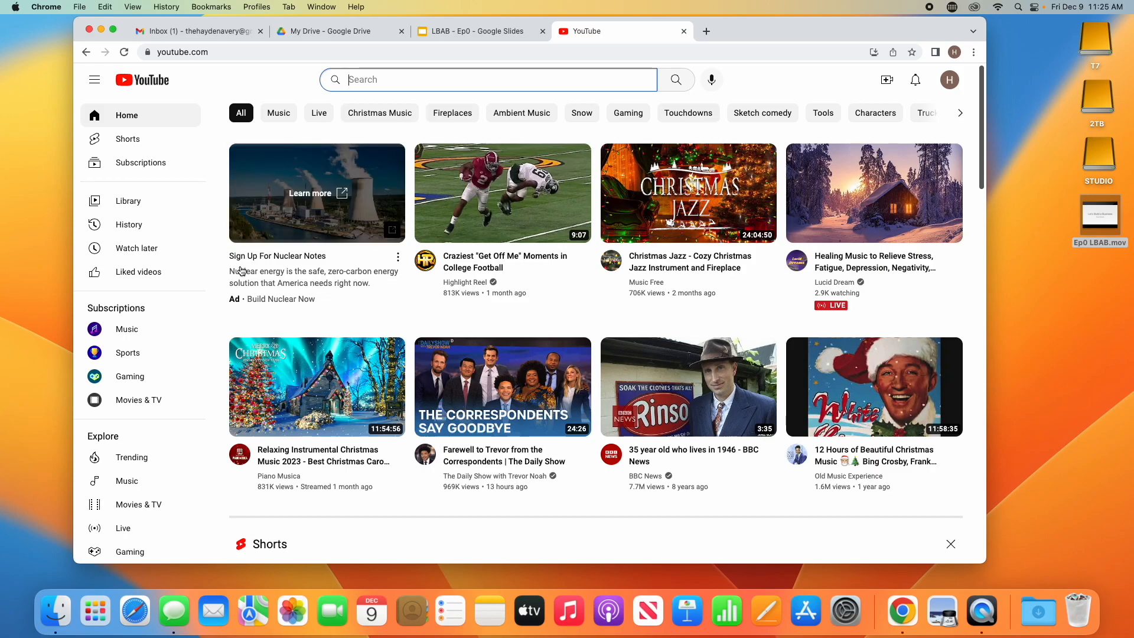
click(137, 171)
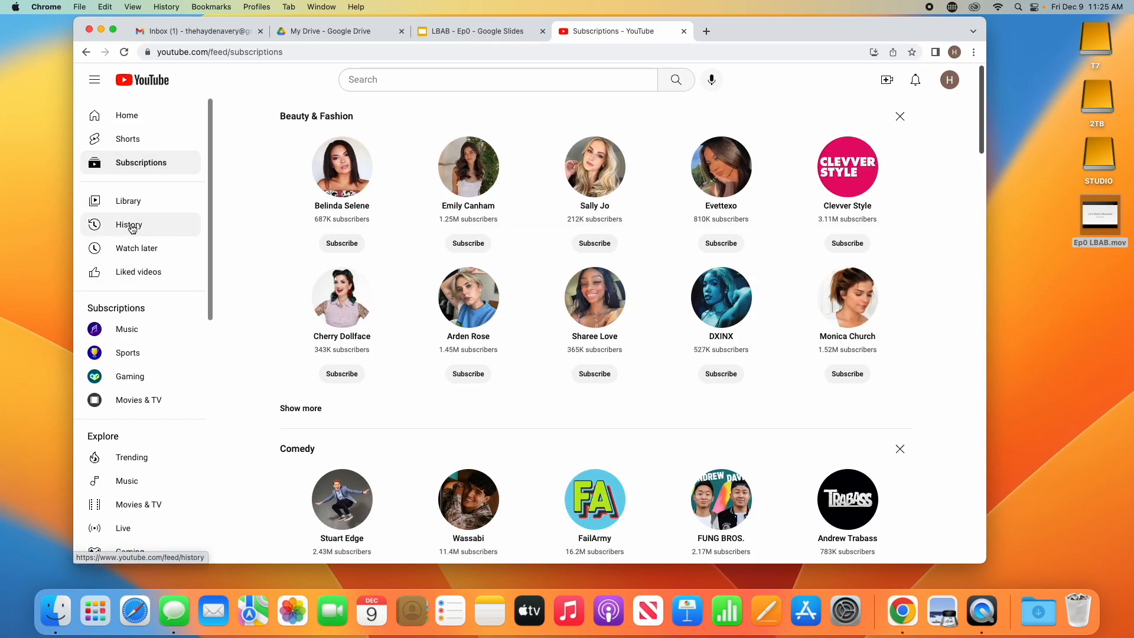
click(126, 202)
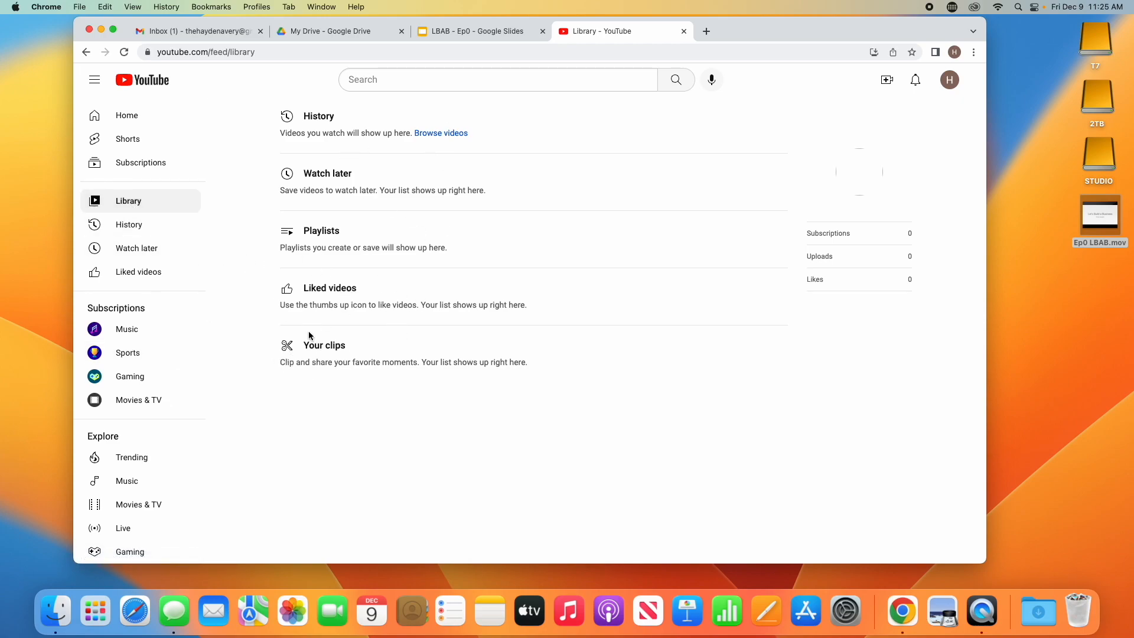
click(145, 128)
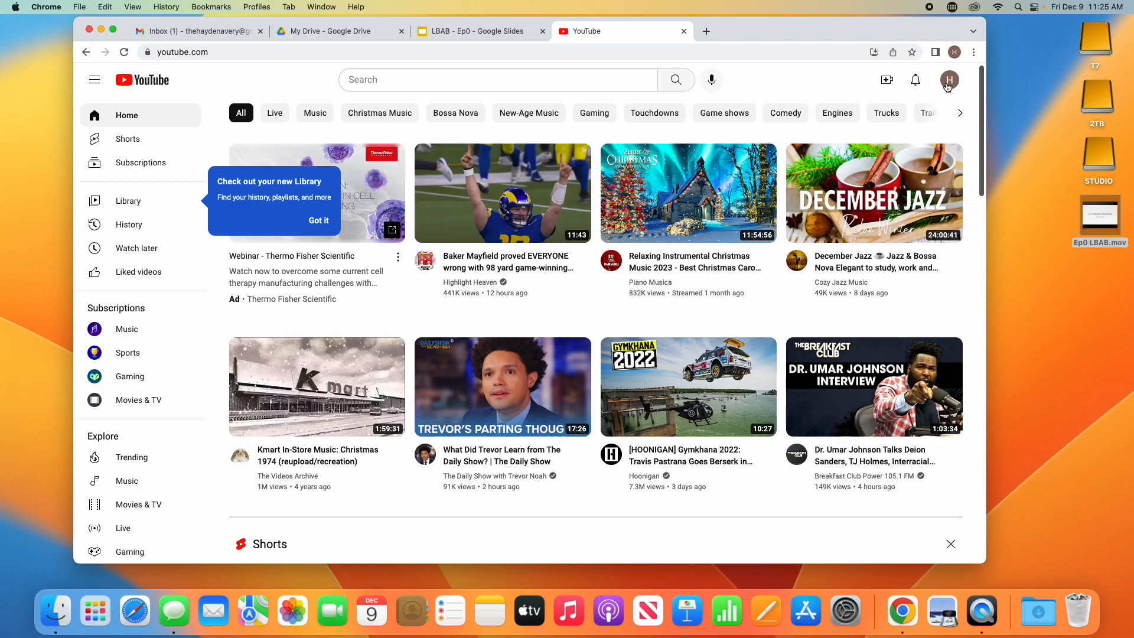
- Choose Create a channel from the YouTube account avatar menu
click(947, 86)
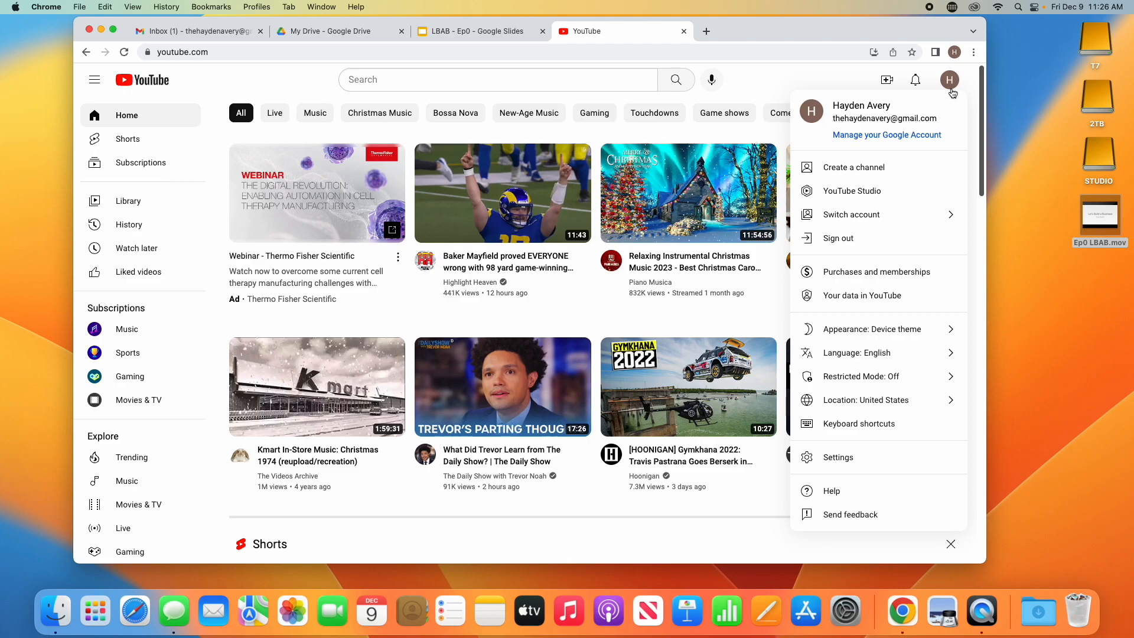
click(877, 169)
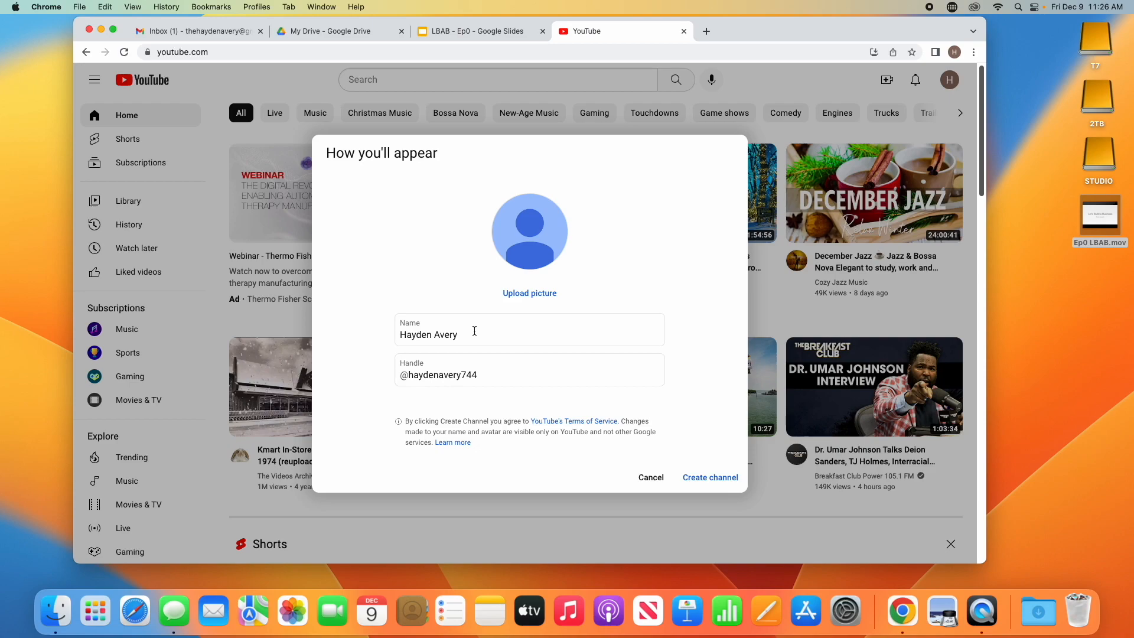
- Replace the suggested handle with a custom, available handle built from the account name, then create the channel
click(477, 375)
key(BackSpace)
key(BackSpace)
key(BackSpace)
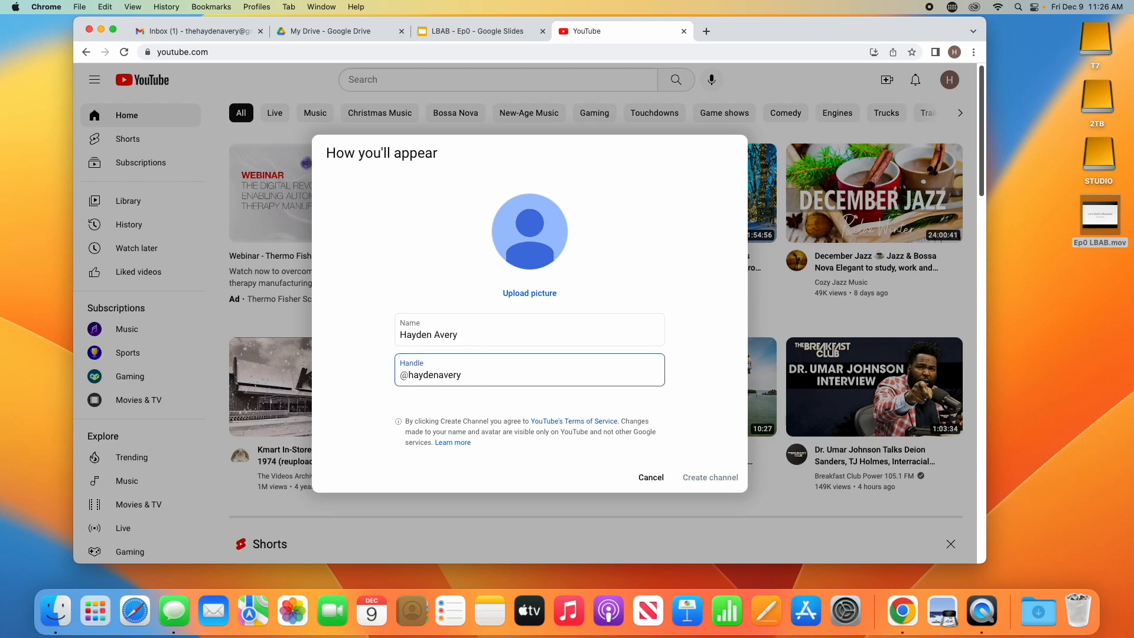
key(BackSpace)
key(BackSpace)
key(BackSpace)
key(BackSpace)
key(BackSpace)
key(BackSpace)
key(BackSpace)
key(BackSpace)
key(BackSpace)
key(BackSpace)
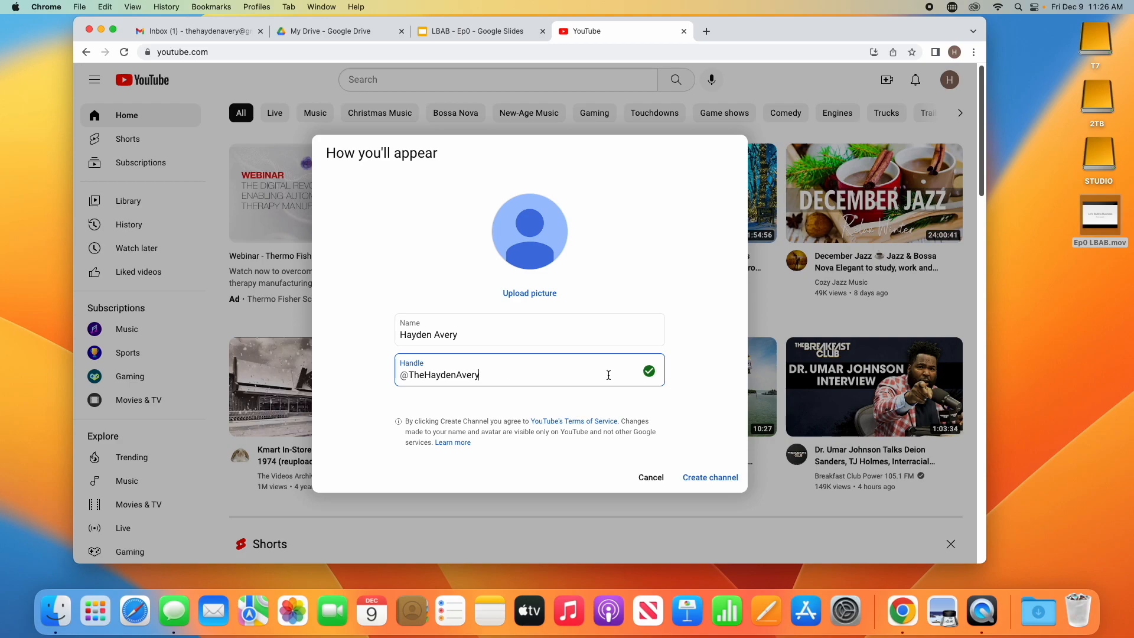
click(423, 373)
key(BackSpace)
key(BackSpace)
key(BackSpace)
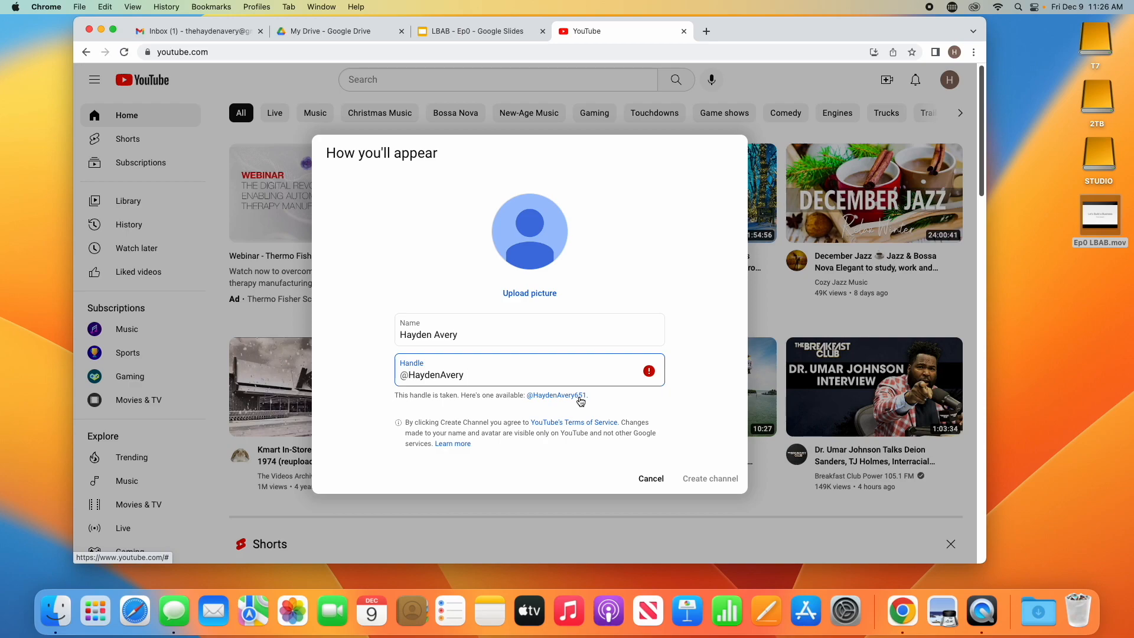
text(The)
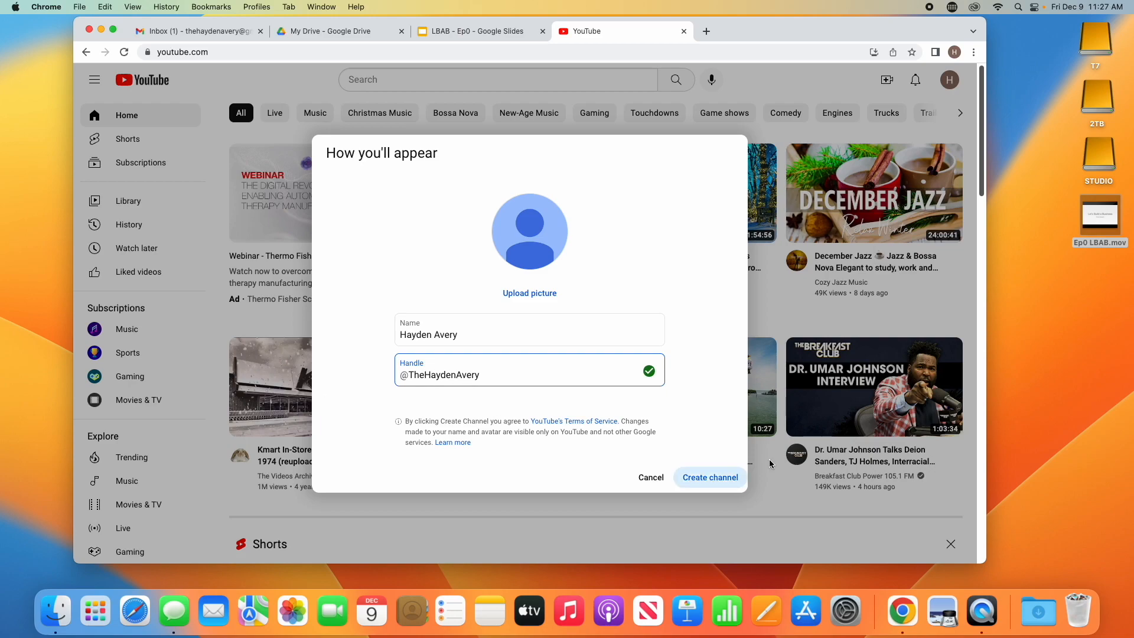
click(698, 476)
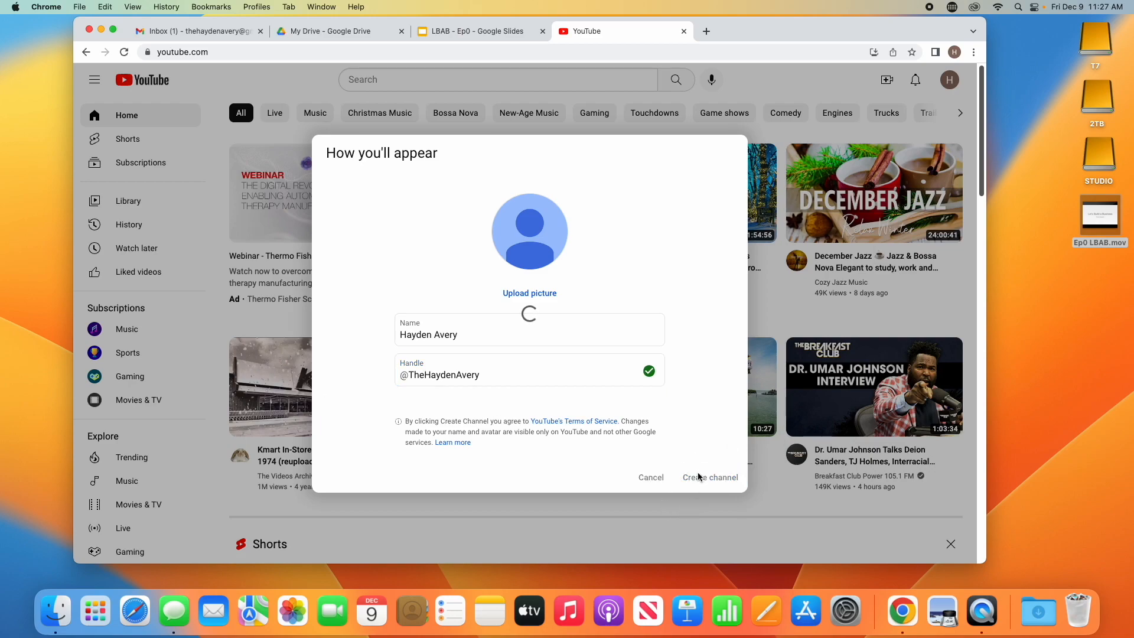